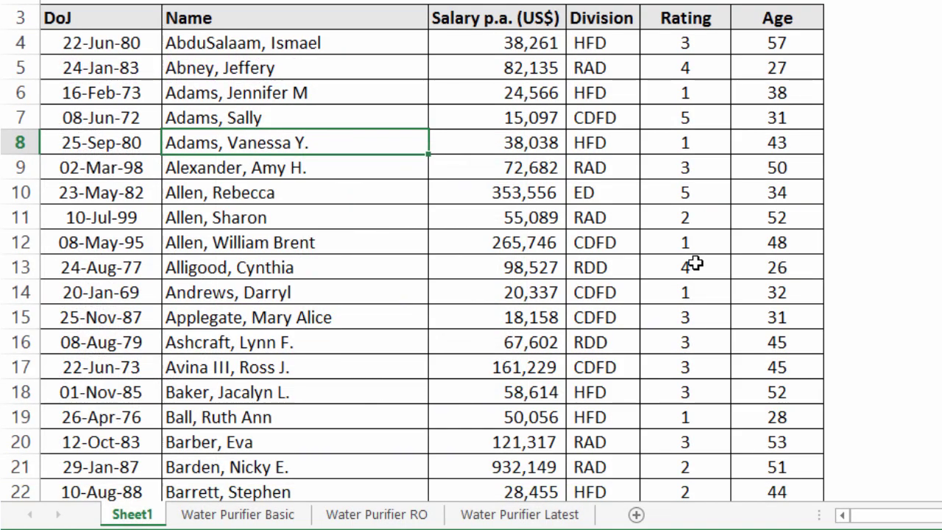
Step: Select the whole employee table on Sheet1, headers in row 3 included, using Ctrl+A from a data cell
{"action": "left_click_drag", "start_coordinate": [517, 34], "coordinate": [101, 87]}
{"action": "left_click", "coordinate": [225, 157]}
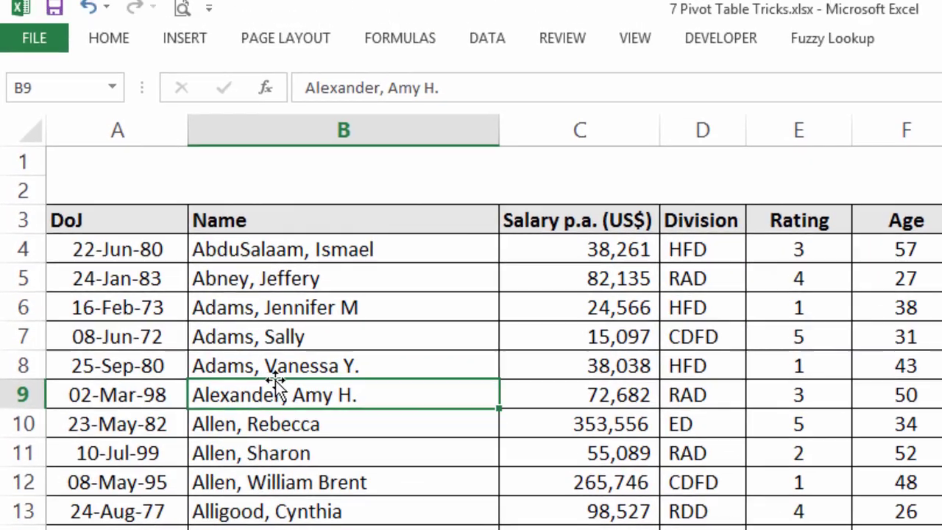
{"action": "left_click", "coordinate": [270, 146]}
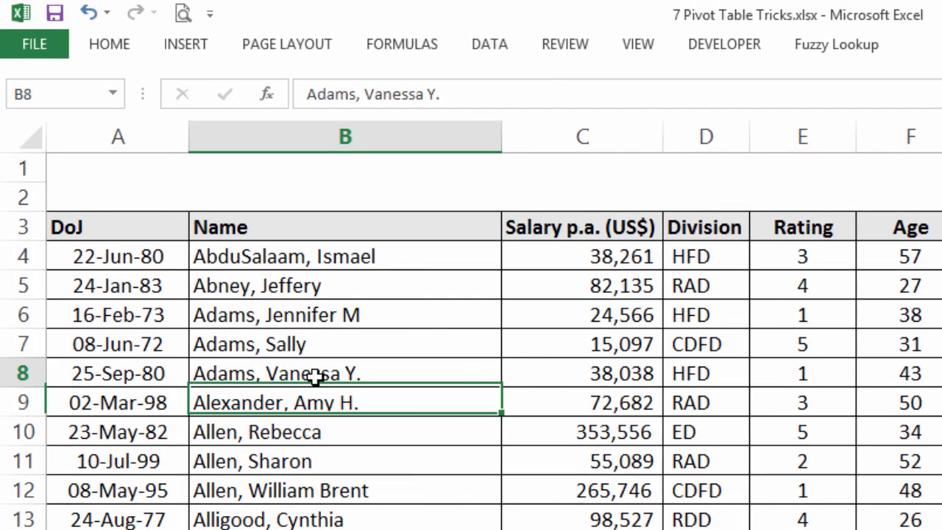
{"action": "key", "text": "ctrl+a"}
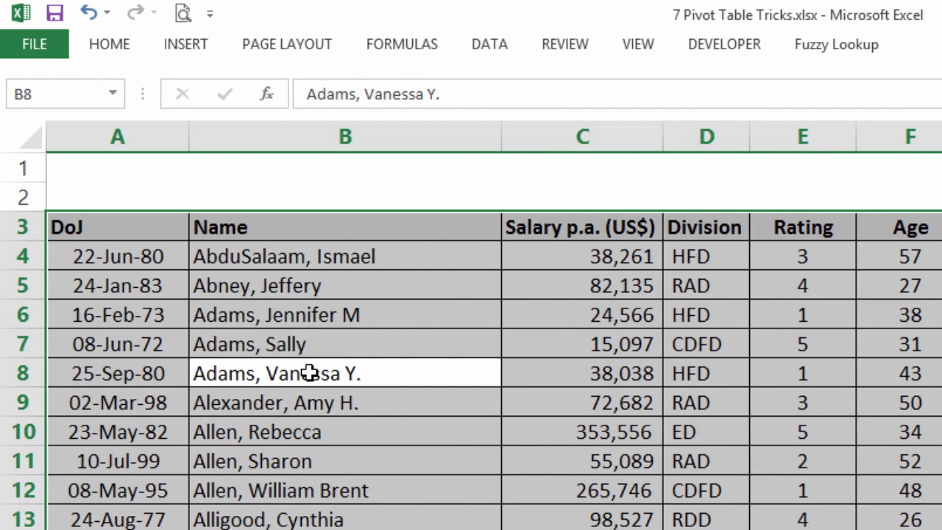
Step: Insert a PivotTable from Sheet1!$A$3:$F$420 onto a new worksheet
{"action": "left_click", "coordinate": [185, 46]}
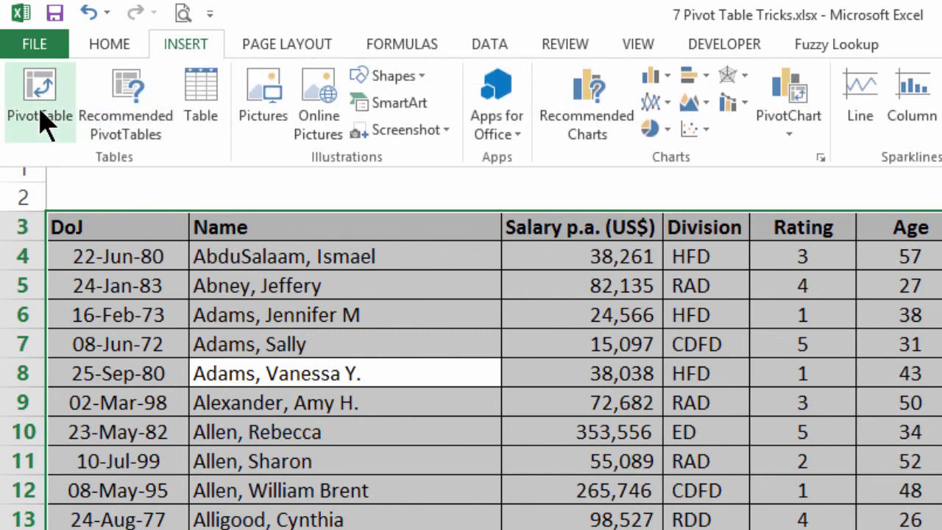
{"action": "left_click", "coordinate": [42, 110]}
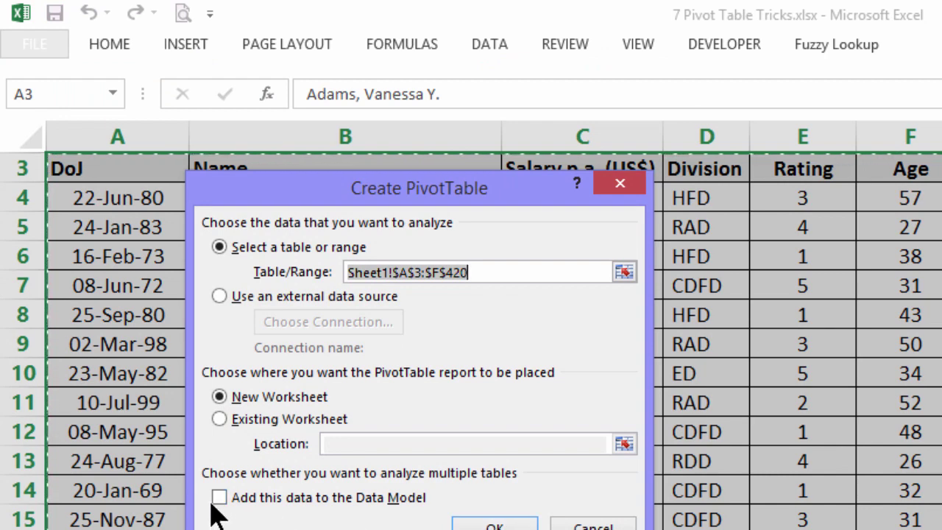
{"action": "left_click", "coordinate": [493, 524]}
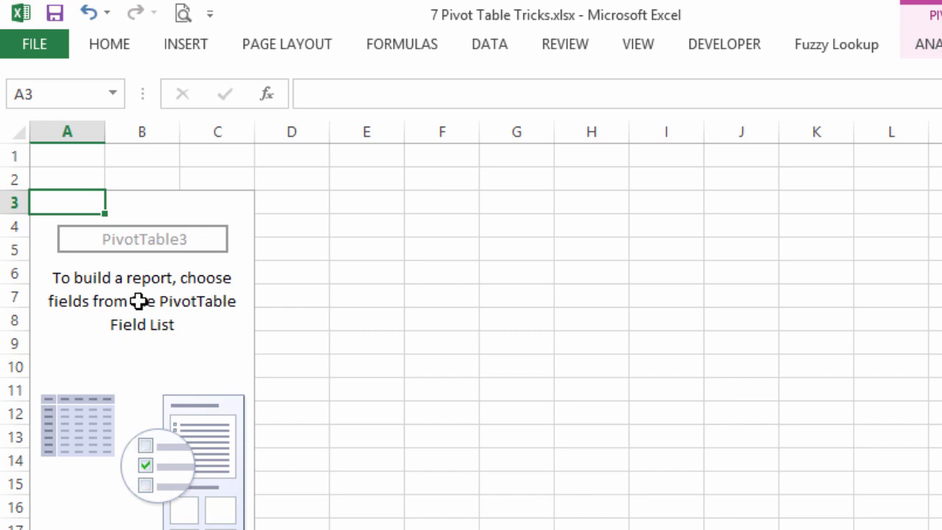
Step: Enable Classic PivotTable layout in the PivotTable Options Display settings
{"action": "right_click", "coordinate": [139, 301]}
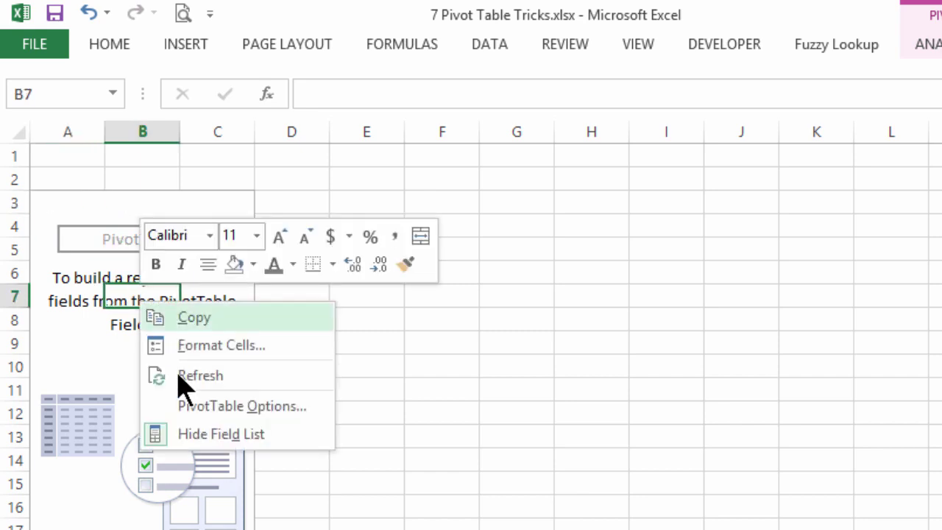
{"action": "left_click", "coordinate": [218, 407]}
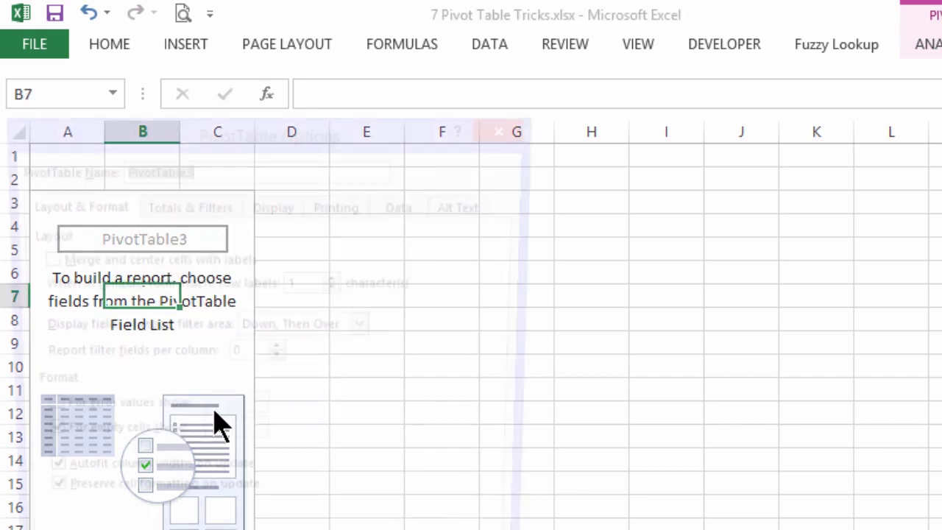
{"action": "left_click", "coordinate": [274, 207]}
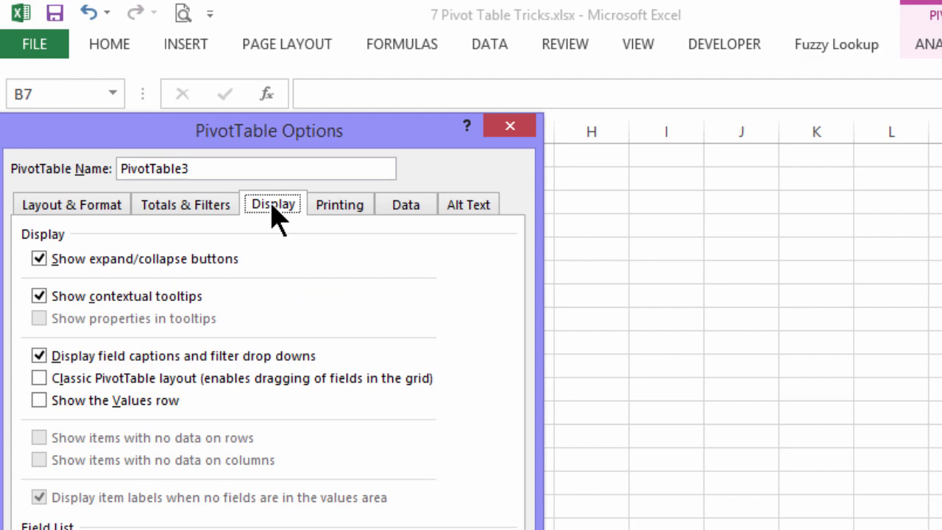
{"action": "left_click", "coordinate": [112, 379]}
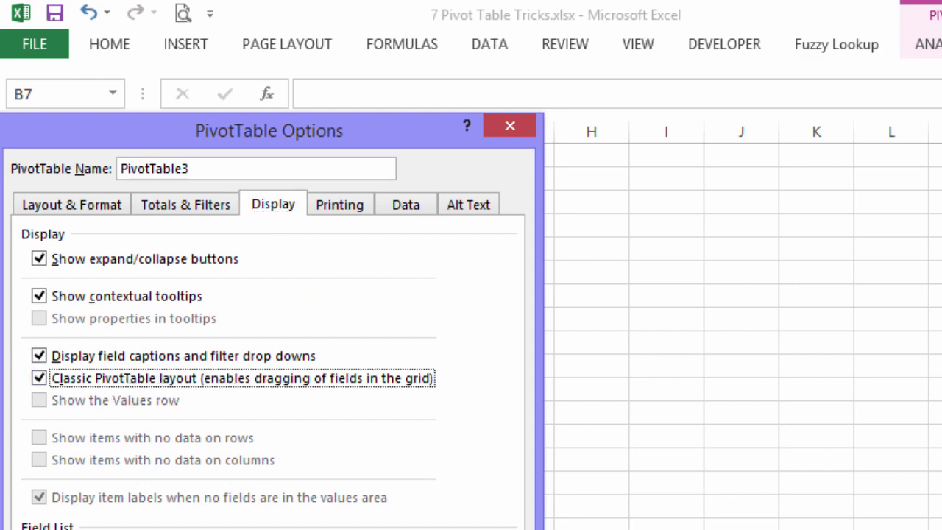
{"action": "key", "text": "Return"}
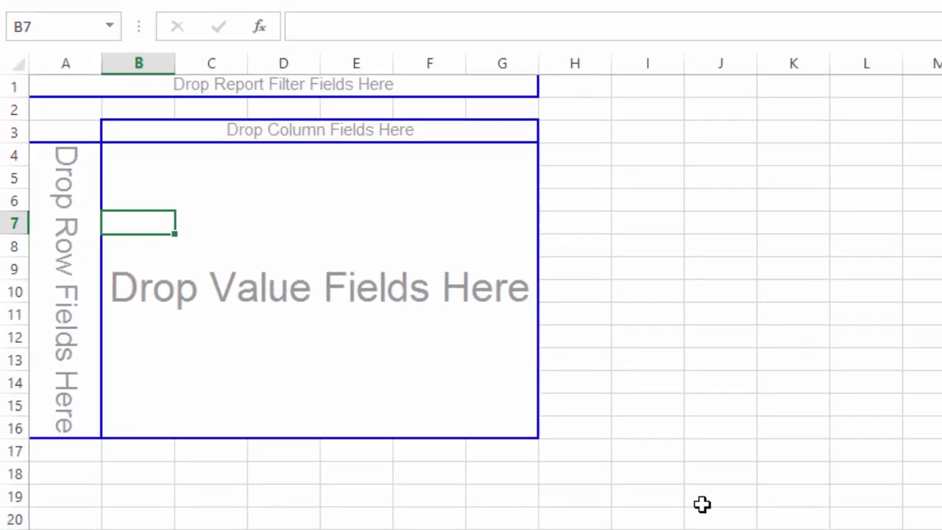
Step: Add DoJ to the pivot rows and group the dates by Months and Years
{"action": "left_click_drag", "start_coordinate": [721, 119], "coordinate": [65, 204]}
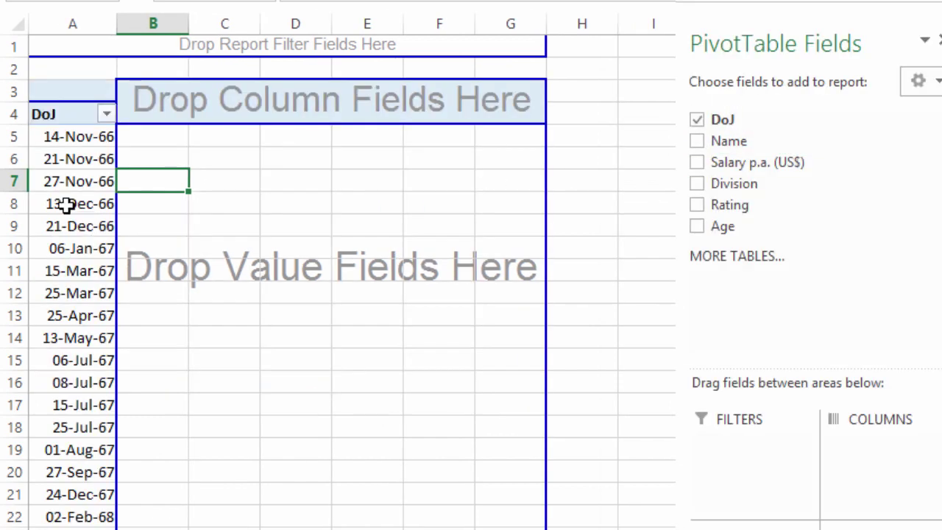
{"action": "right_click", "coordinate": [77, 293]}
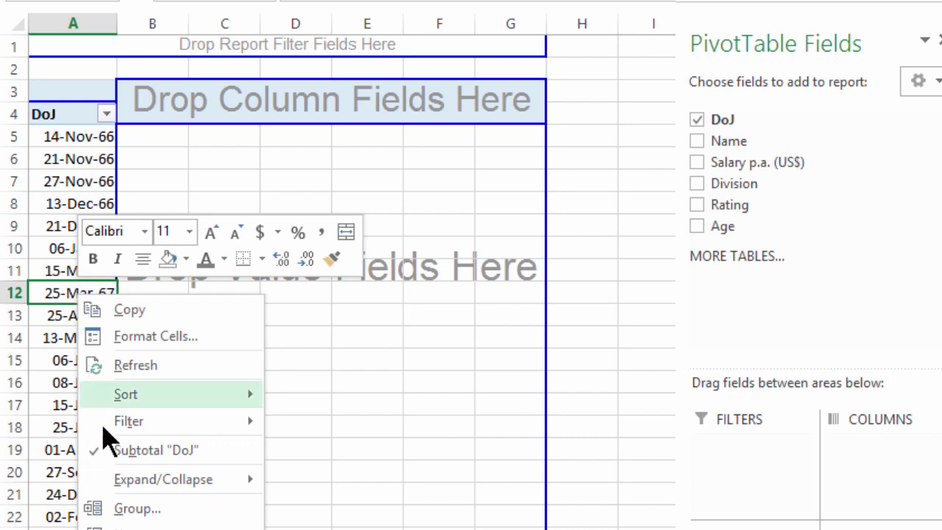
{"action": "left_click", "coordinate": [129, 512]}
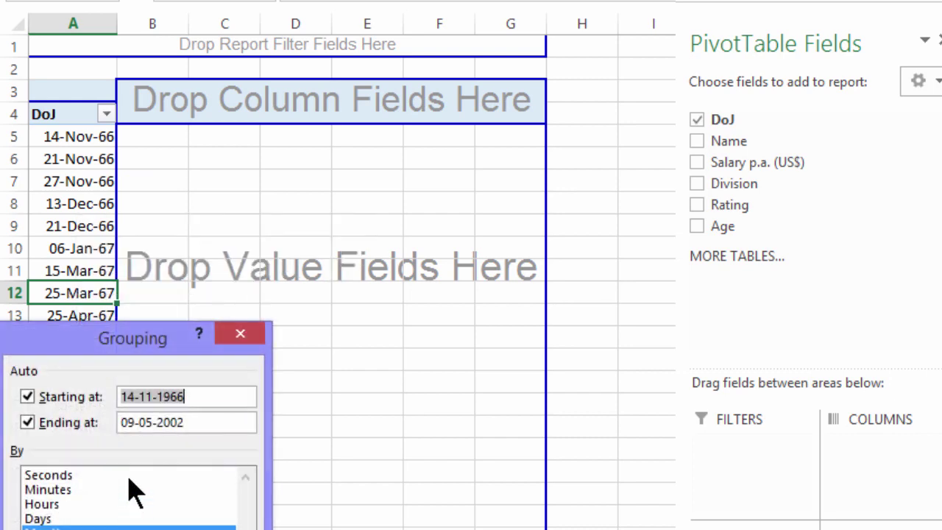
{"action": "left_click_drag", "start_coordinate": [128, 342], "coordinate": [234, 73]}
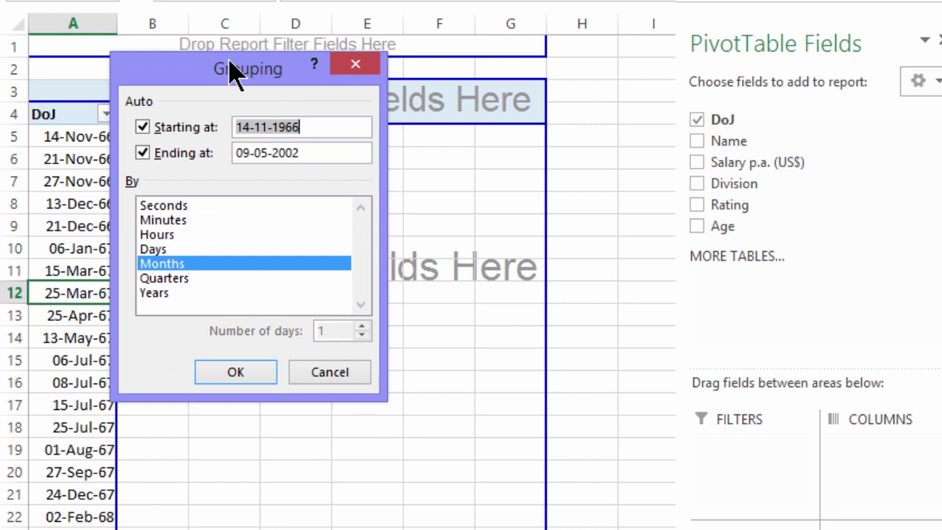
{"action": "left_click", "coordinate": [152, 293]}
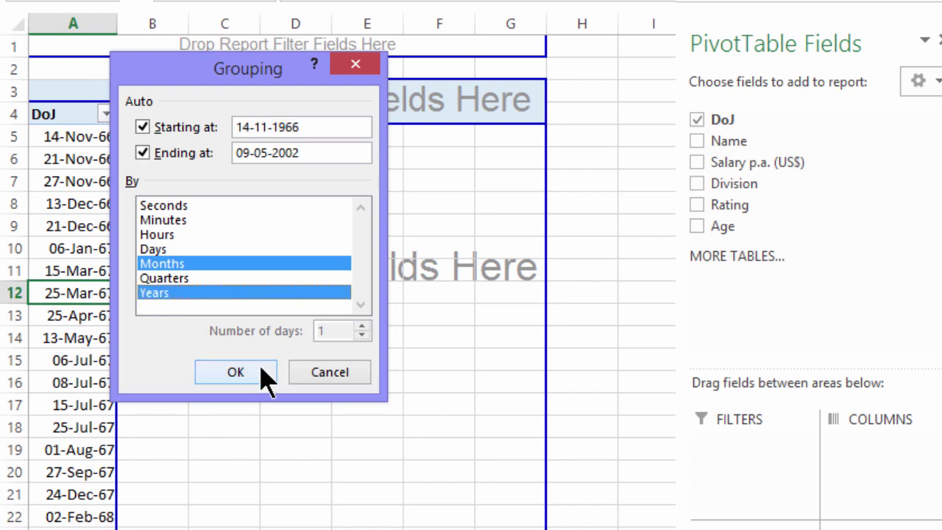
{"action": "left_click", "coordinate": [262, 368]}
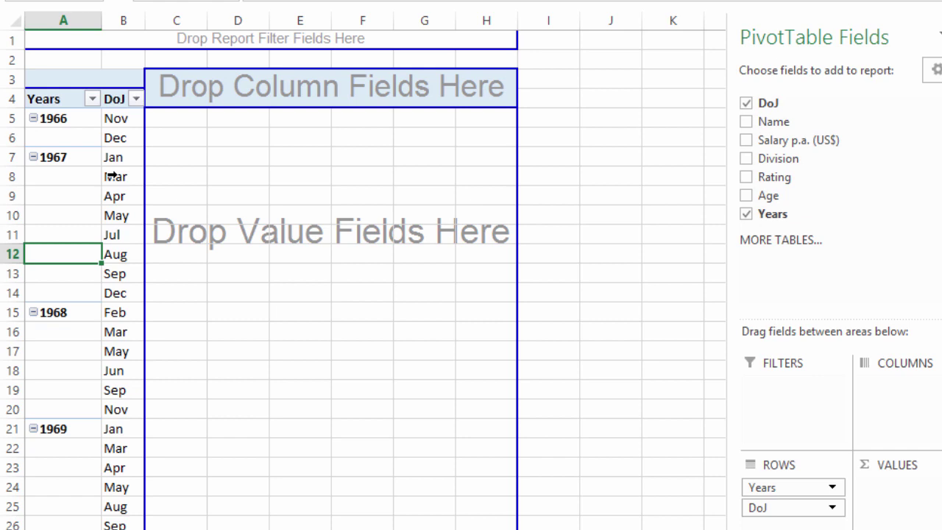
Step: Move Years and months between rows and columns, ending with months across columns, and add Name to values
{"action": "left_click_drag", "start_coordinate": [766, 487], "coordinate": [770, 523]}
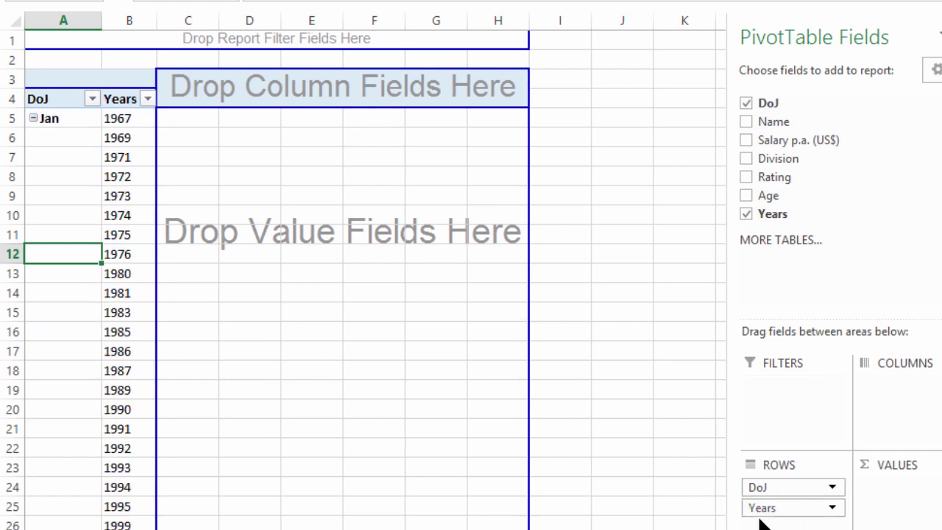
{"action": "scroll", "coordinate": [112, 190], "scroll_direction": "down", "scroll_amount": 3}
{"action": "scroll", "coordinate": [114, 190], "scroll_direction": "down", "scroll_amount": 5}
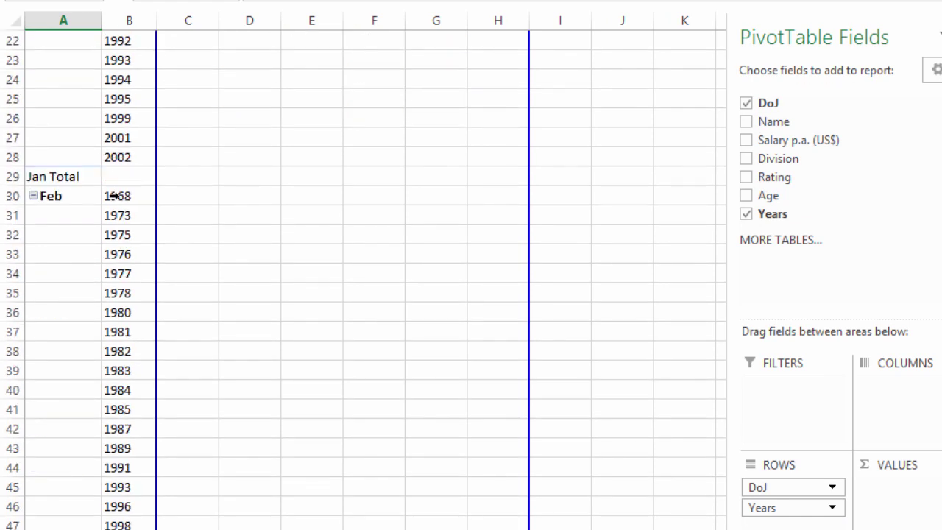
{"action": "scroll", "coordinate": [114, 196], "scroll_direction": "up", "scroll_amount": 8}
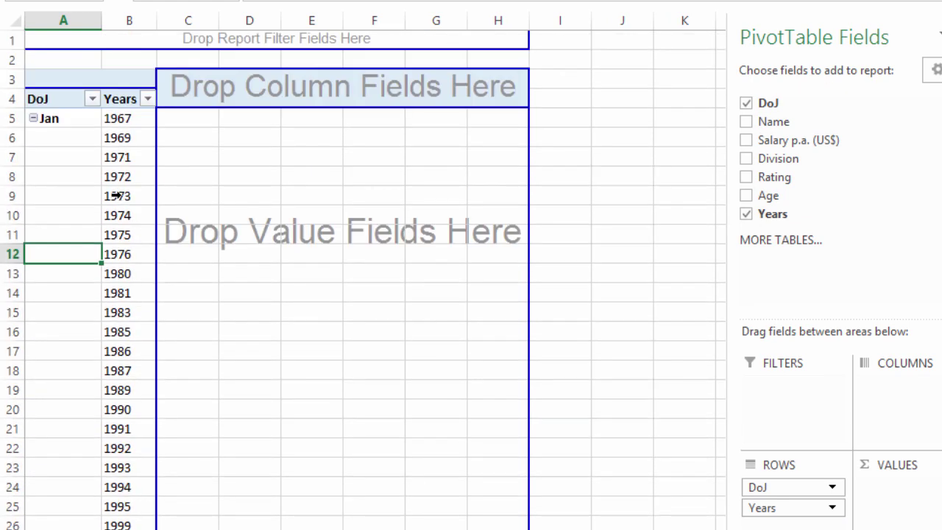
{"action": "left_click_drag", "start_coordinate": [773, 511], "coordinate": [900, 389]}
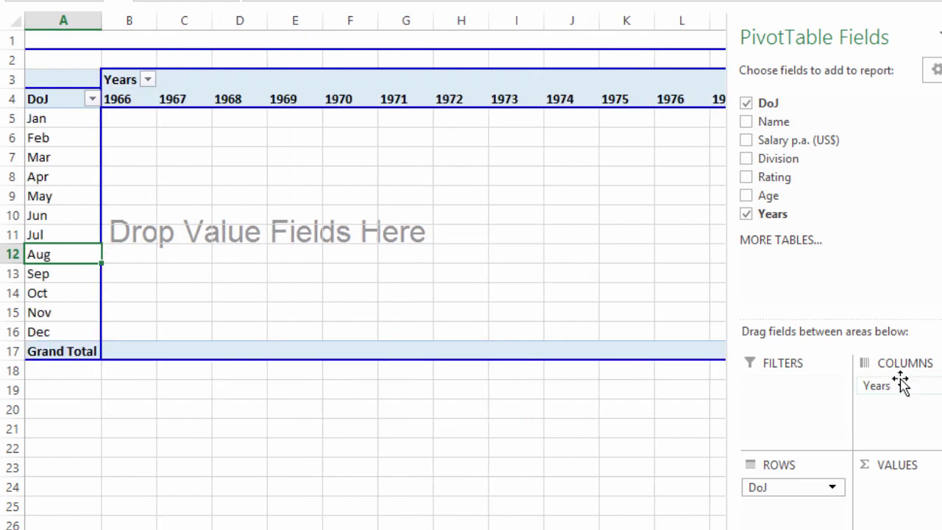
{"action": "left_click_drag", "start_coordinate": [891, 389], "coordinate": [793, 505]}
{"action": "left_click_drag", "start_coordinate": [780, 488], "coordinate": [896, 397]}
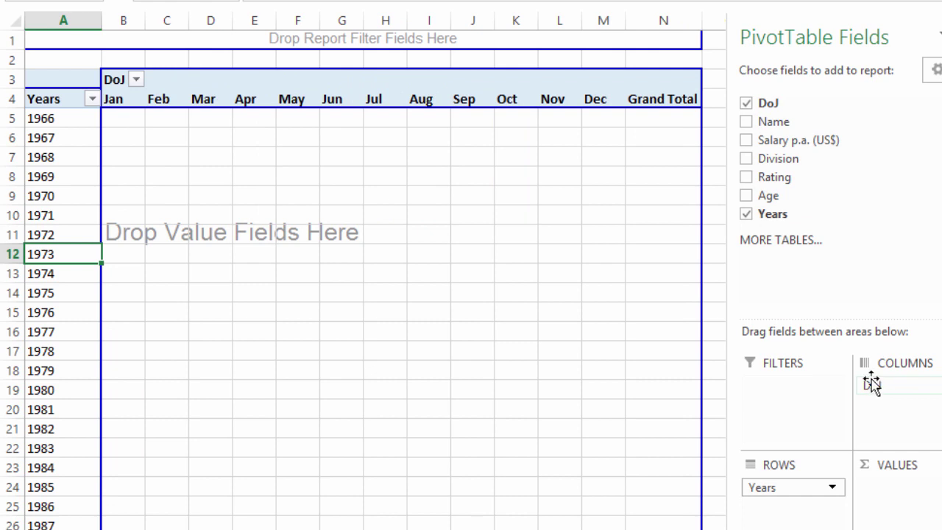
{"action": "left_click_drag", "start_coordinate": [772, 127], "coordinate": [423, 200]}
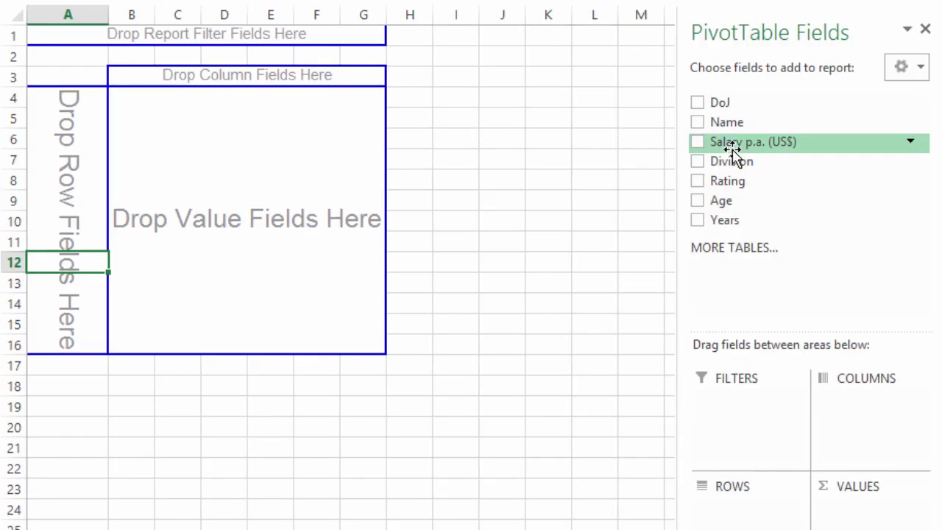
Step: Put Salary in rows and Age in columns, then group salaries into 100000-wide bands up to 1000000
{"action": "left_click_drag", "start_coordinate": [731, 143], "coordinate": [82, 184]}
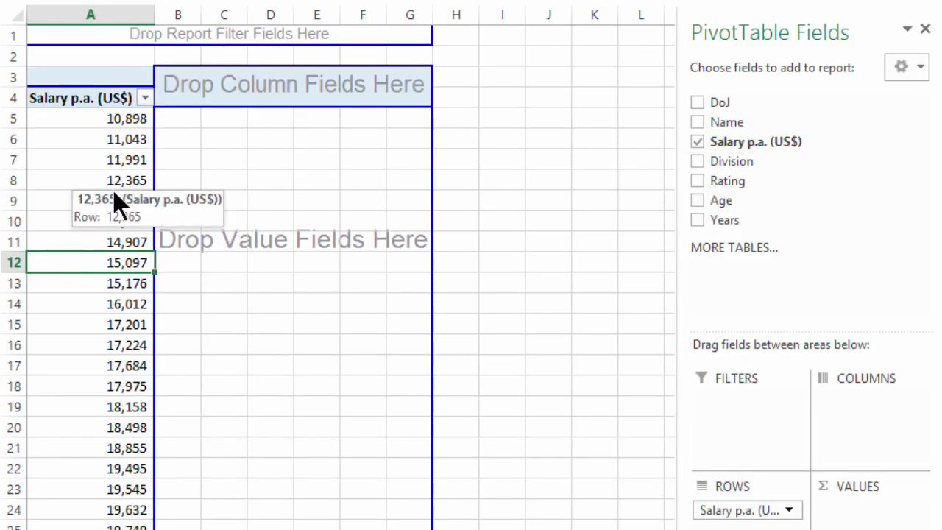
{"action": "left_click_drag", "start_coordinate": [736, 201], "coordinate": [325, 88]}
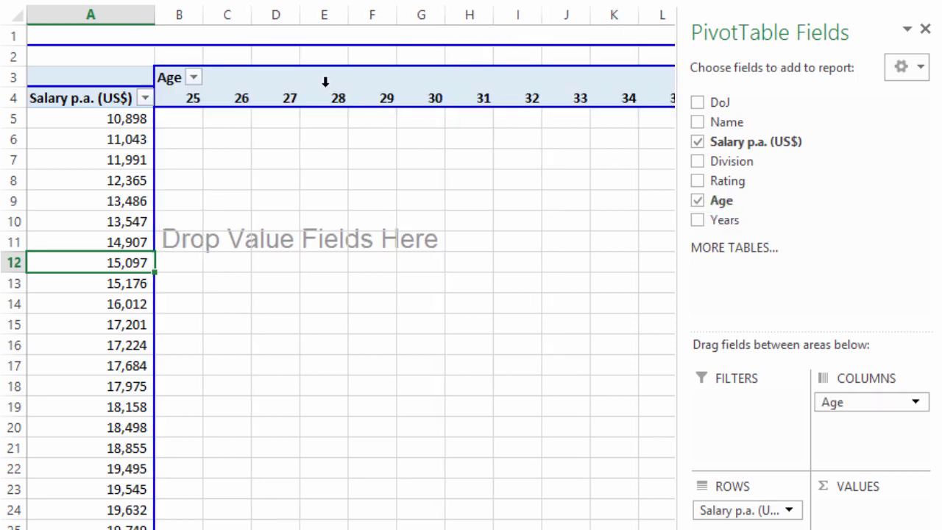
{"action": "right_click", "coordinate": [101, 182]}
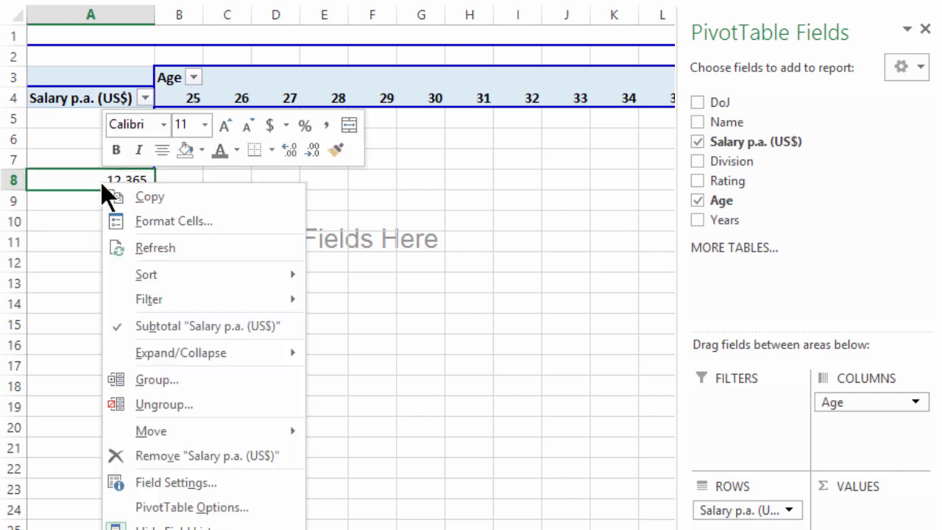
{"action": "left_click", "coordinate": [175, 379]}
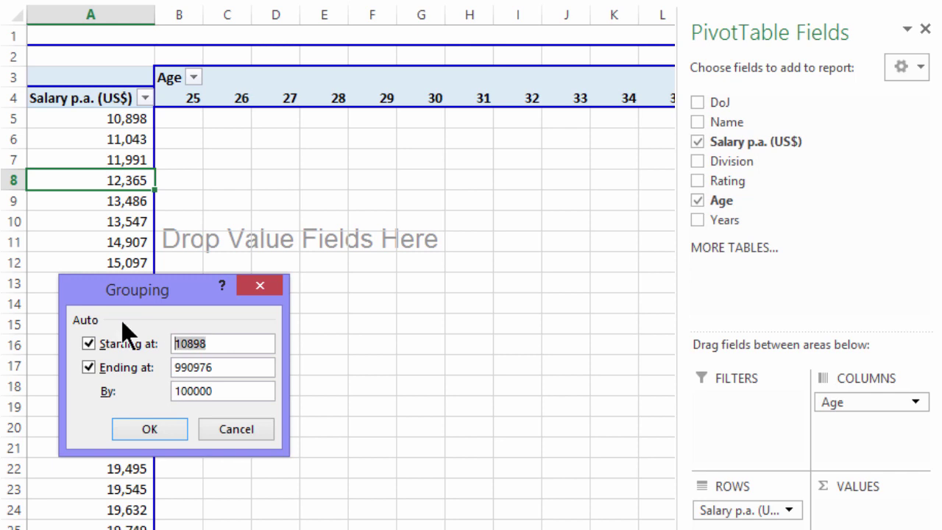
{"action": "type", "text": "1"}
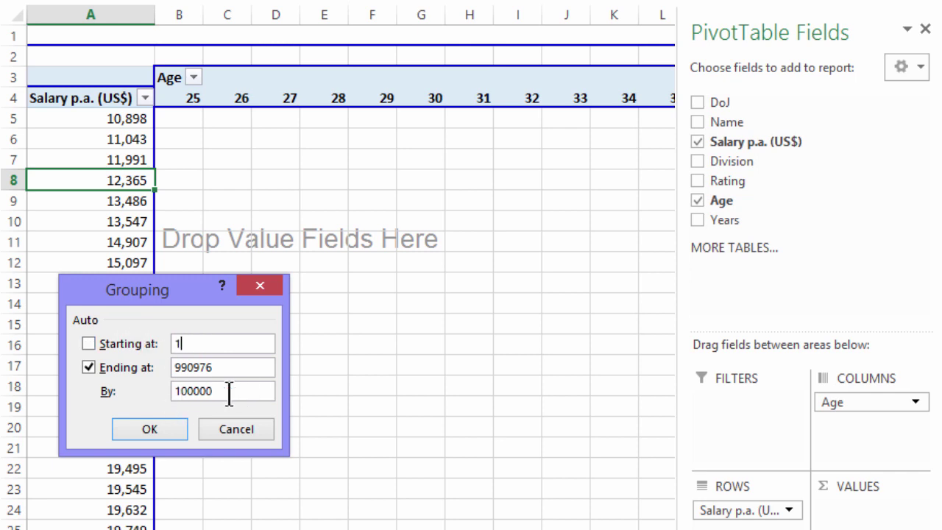
{"action": "left_click", "coordinate": [161, 425]}
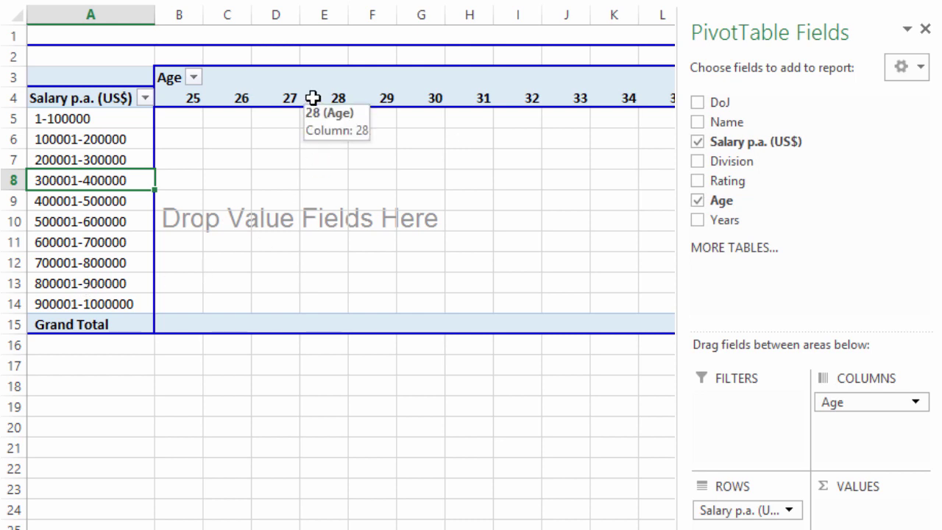
Step: Group the Age columns by 10 and add Name as Count of Name, totalling 417
{"action": "right_click", "coordinate": [313, 98]}
{"action": "left_click", "coordinate": [352, 293]}
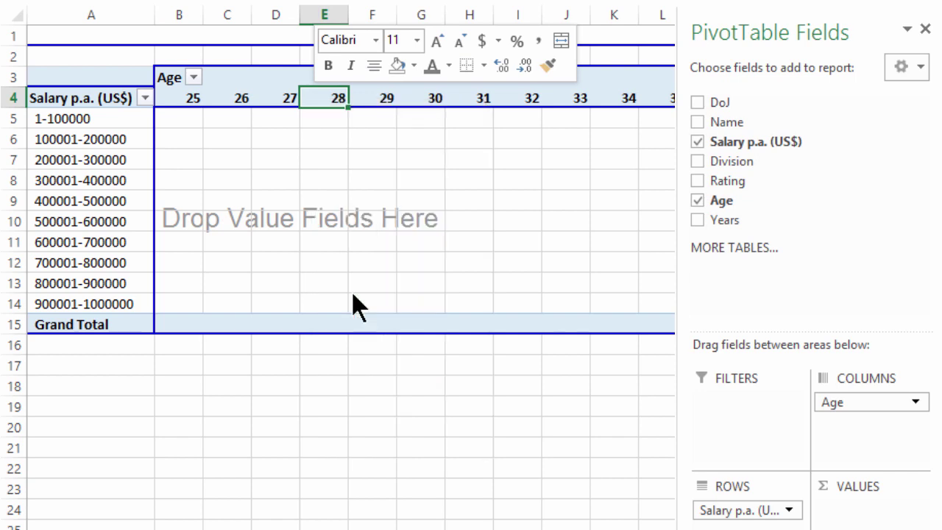
{"action": "double_click", "coordinate": [390, 309]}
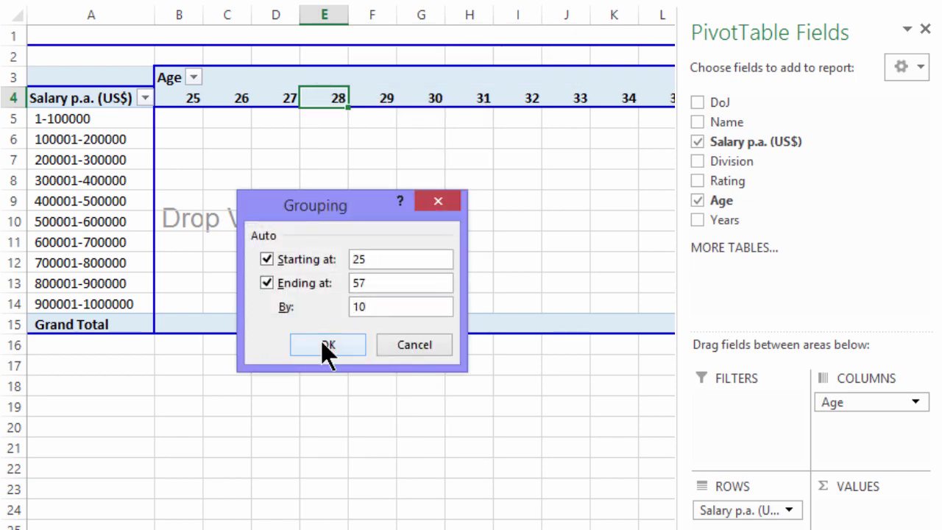
{"action": "left_click", "coordinate": [324, 343]}
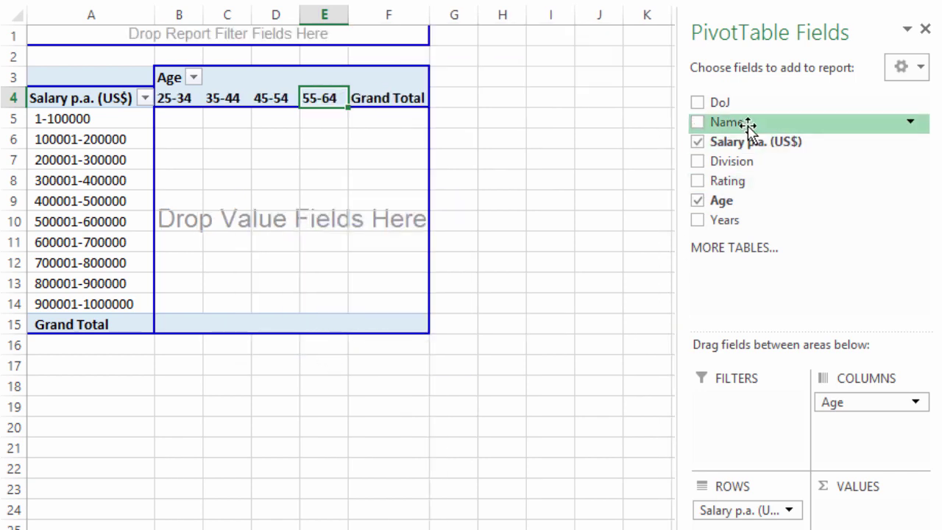
{"action": "left_click_drag", "start_coordinate": [750, 123], "coordinate": [287, 225]}
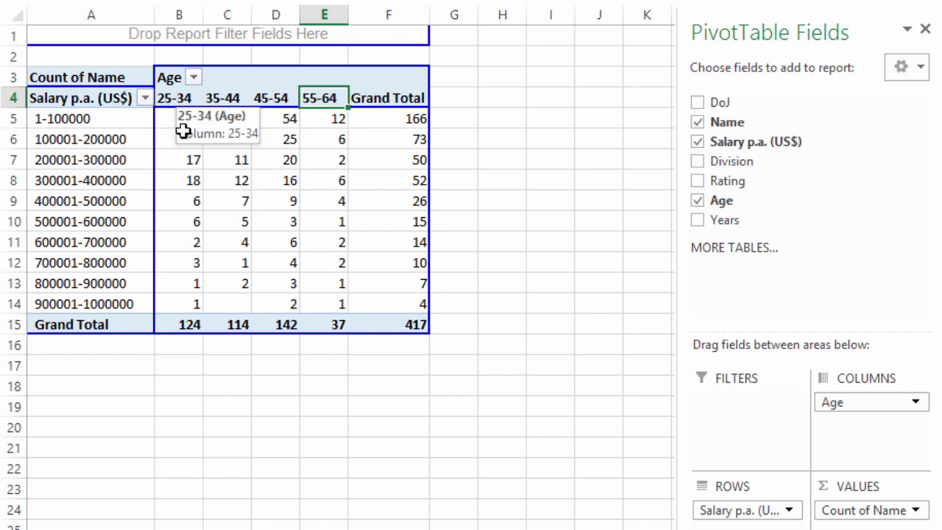
{"action": "mouse_move", "coordinate": [180, 298]}
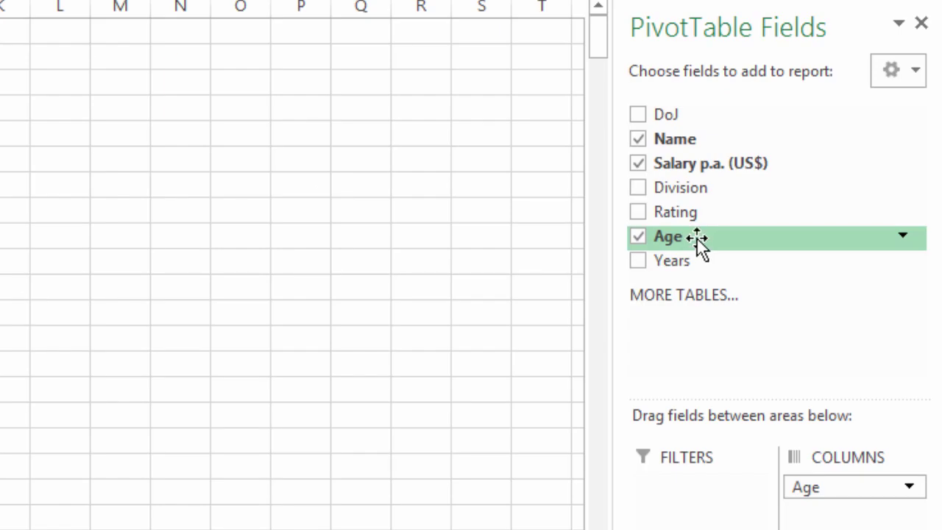
Step: Add a Division slicer beside the pivot and step through AD, CDFD, ED, HFD, LGAD, ending on RAD
{"action": "right_click", "coordinate": [667, 186]}
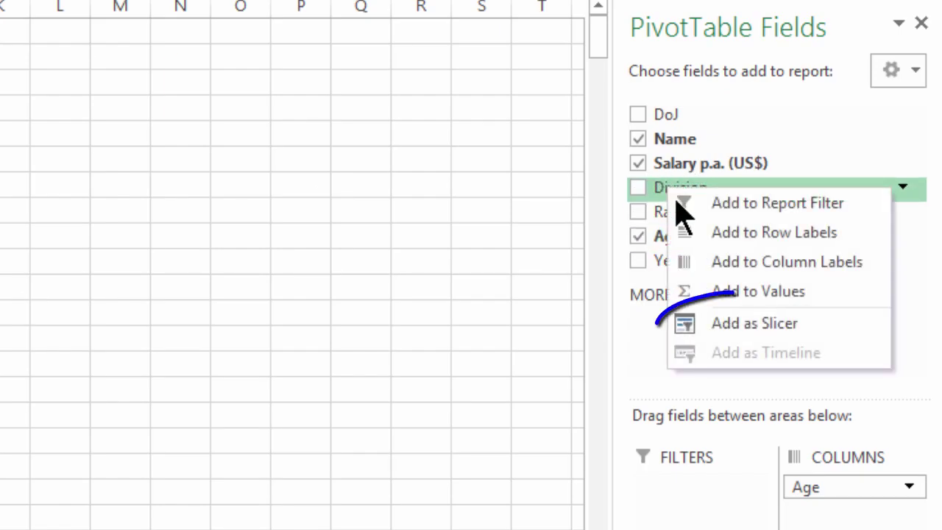
{"action": "left_click", "coordinate": [732, 327]}
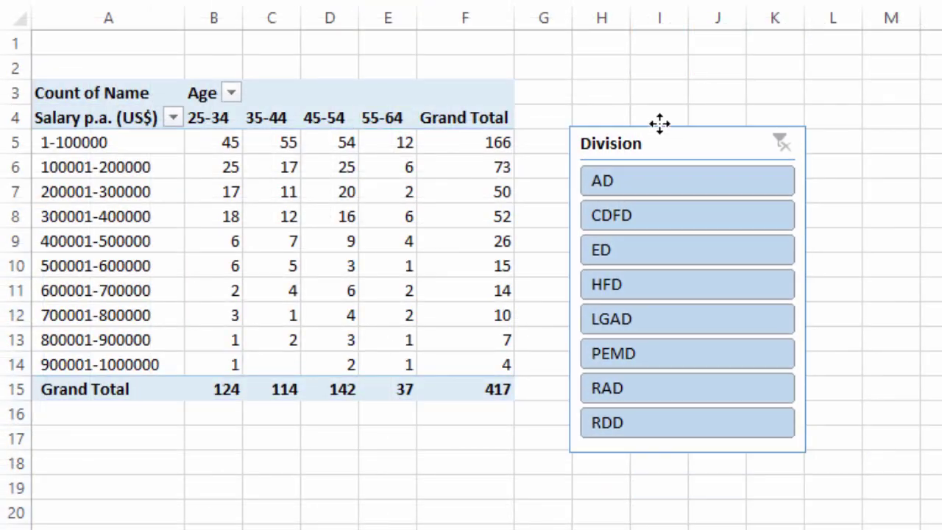
{"action": "left_click_drag", "start_coordinate": [659, 124], "coordinate": [645, 99]}
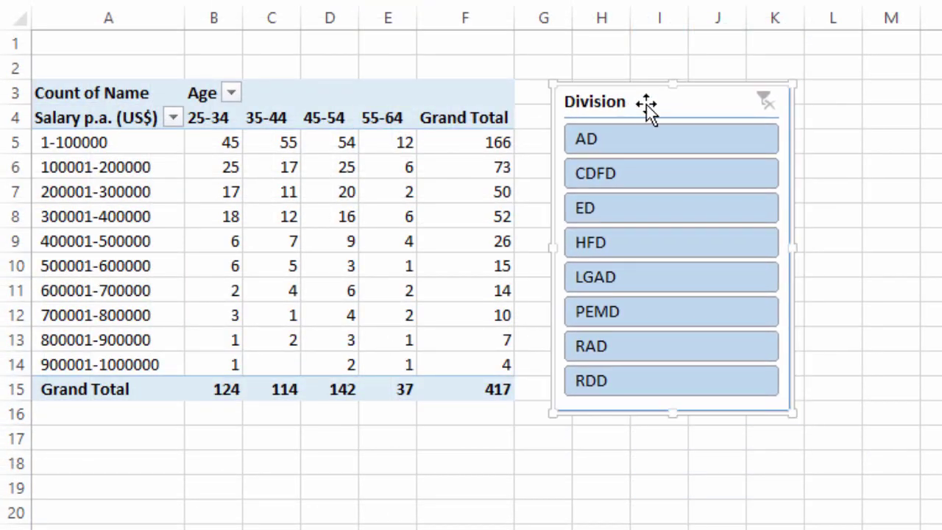
{"action": "left_click", "coordinate": [646, 156]}
{"action": "left_click", "coordinate": [639, 176]}
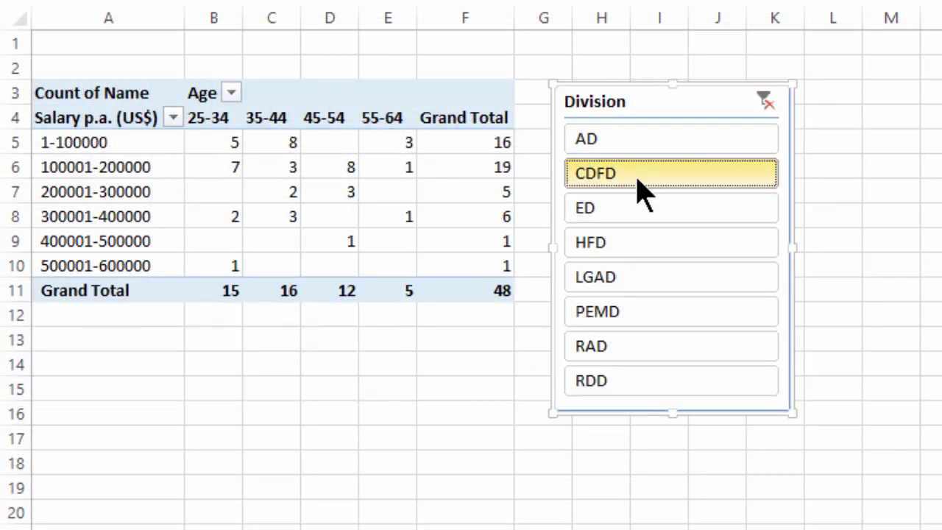
{"action": "left_click", "coordinate": [632, 209]}
{"action": "left_click", "coordinate": [635, 245]}
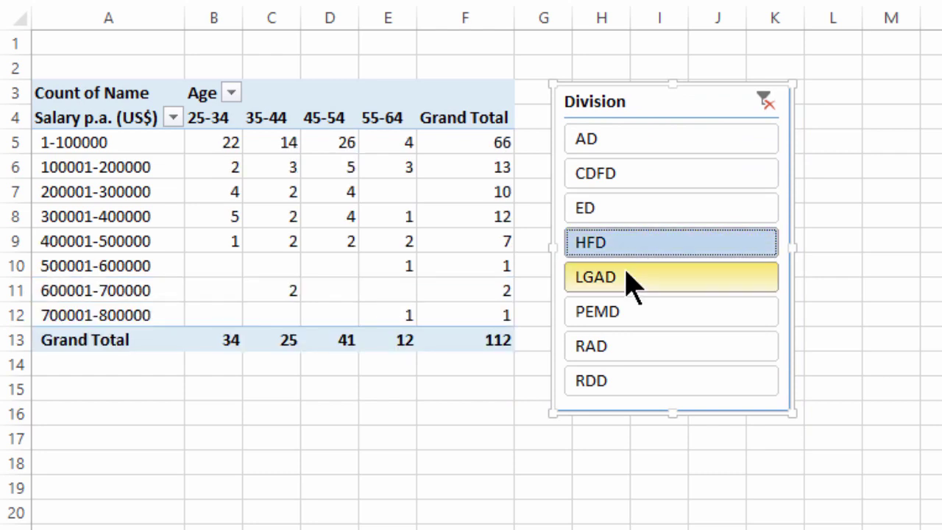
{"action": "left_click", "coordinate": [629, 278]}
{"action": "left_click", "coordinate": [623, 355]}
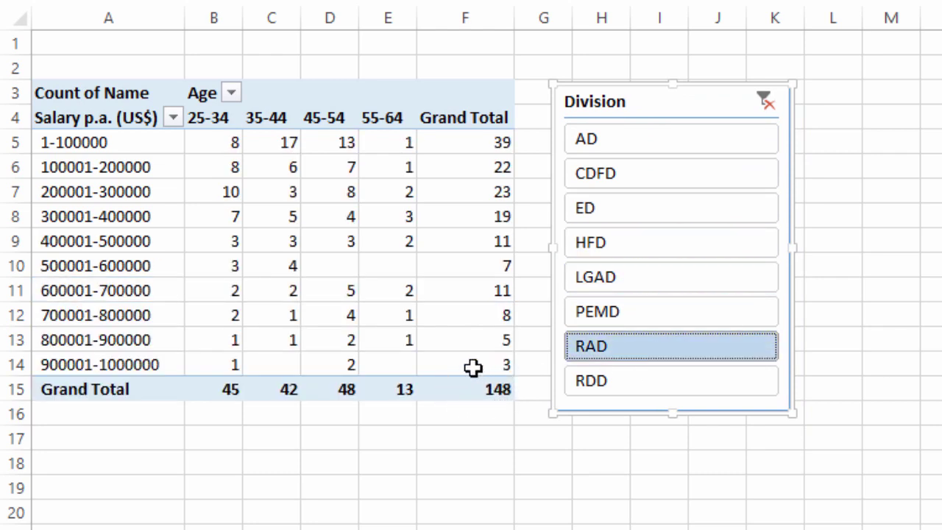
{"action": "mouse_move", "coordinate": [460, 397]}
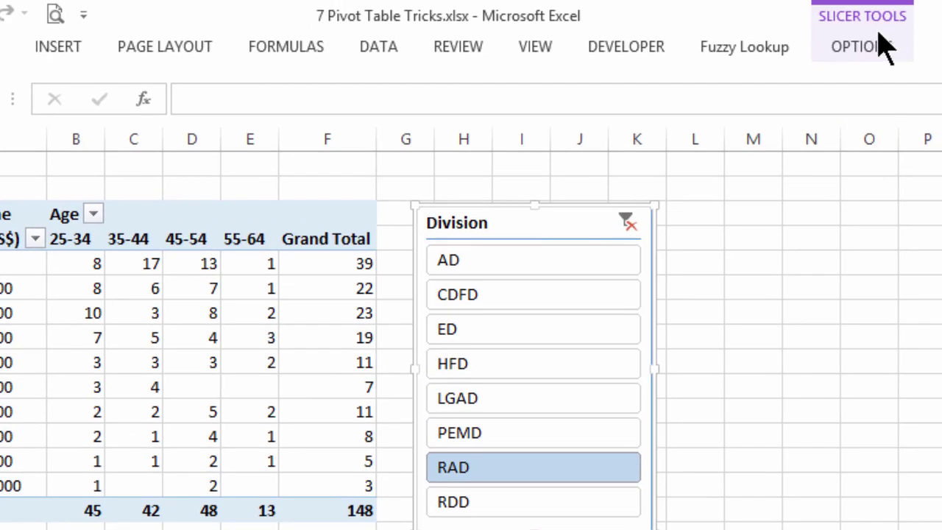
Step: Apply the yellow slicer style, set 2 columns, and drag the slicer's bottom edge up to fit
{"action": "left_click", "coordinate": [883, 48]}
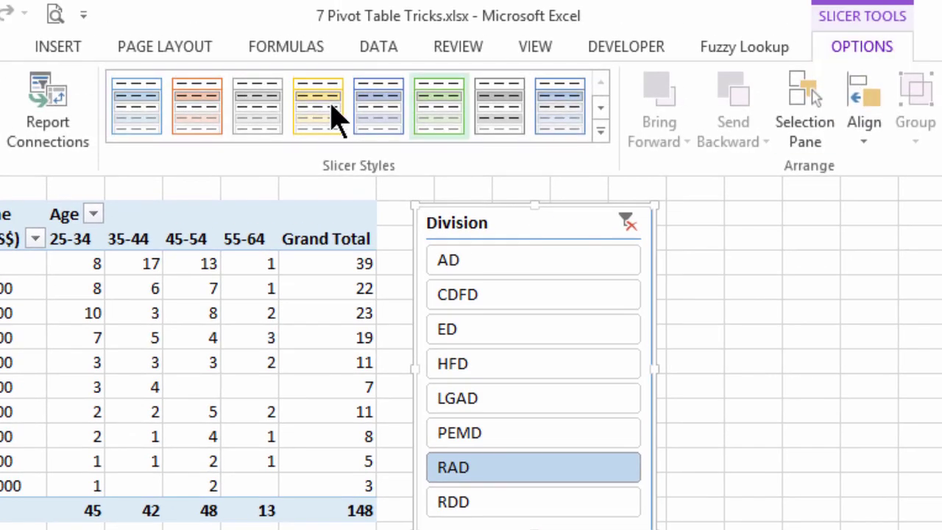
{"action": "left_click", "coordinate": [309, 116]}
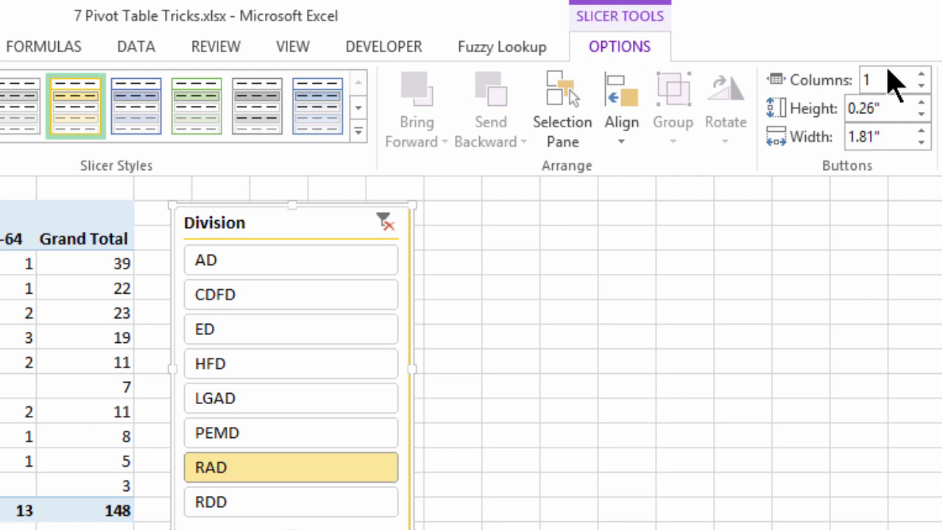
{"action": "left_click", "coordinate": [920, 75]}
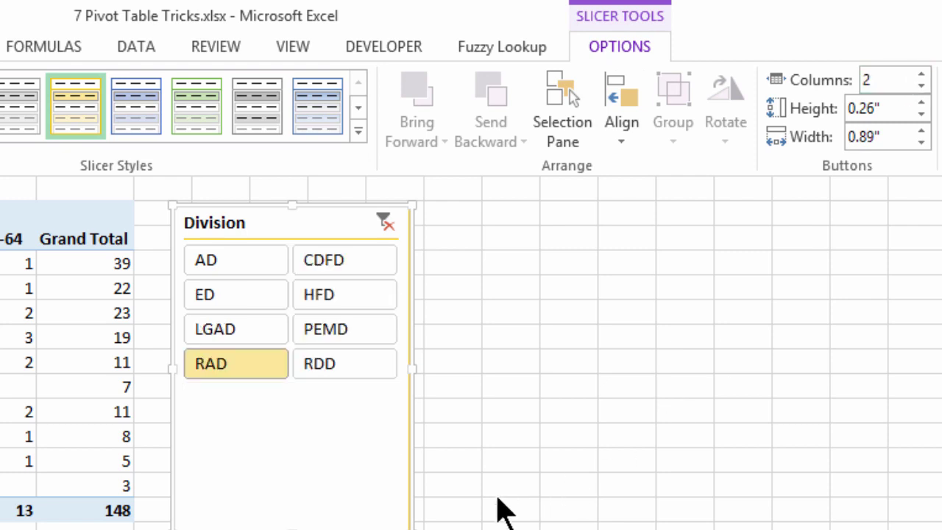
{"action": "left_click", "coordinate": [290, 515]}
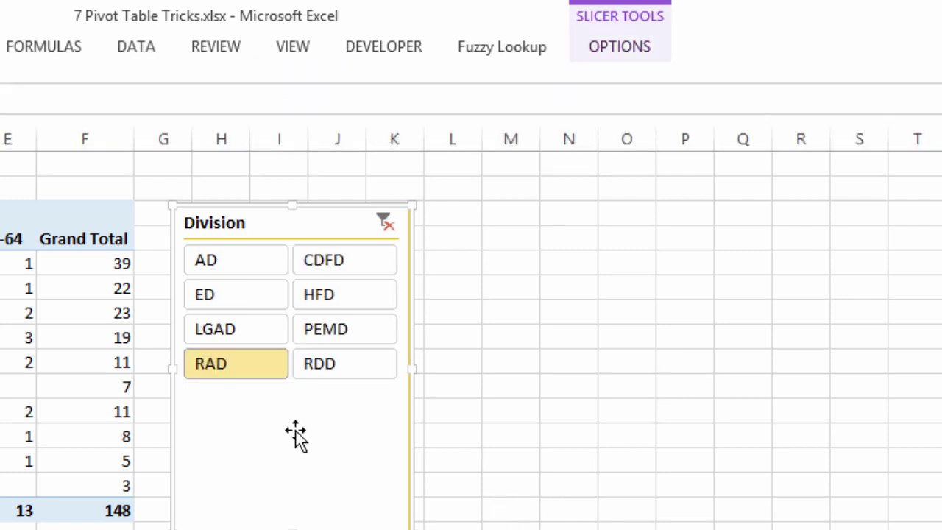
{"action": "left_click_drag", "start_coordinate": [290, 524], "coordinate": [298, 395]}
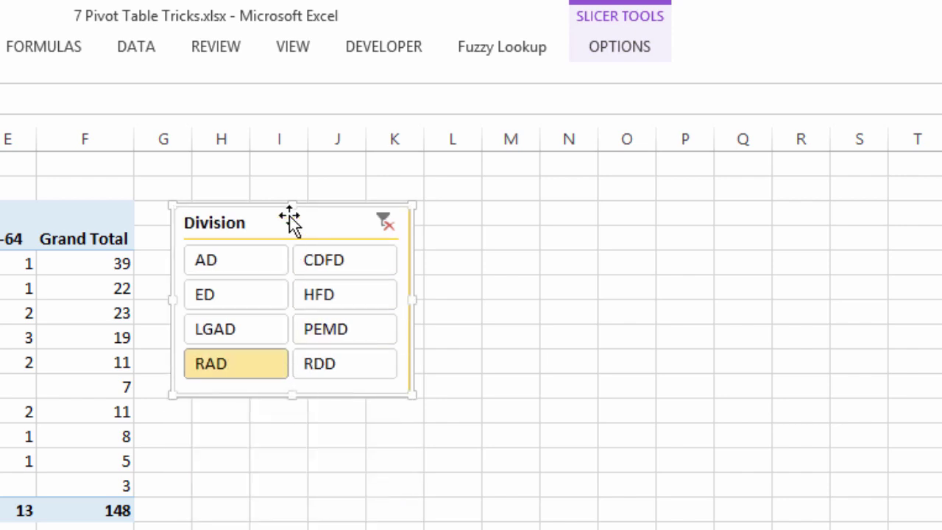
Step: Clear the Division filter back to 417 employees and insert a slicer for Rating only
{"action": "left_click", "coordinate": [383, 221]}
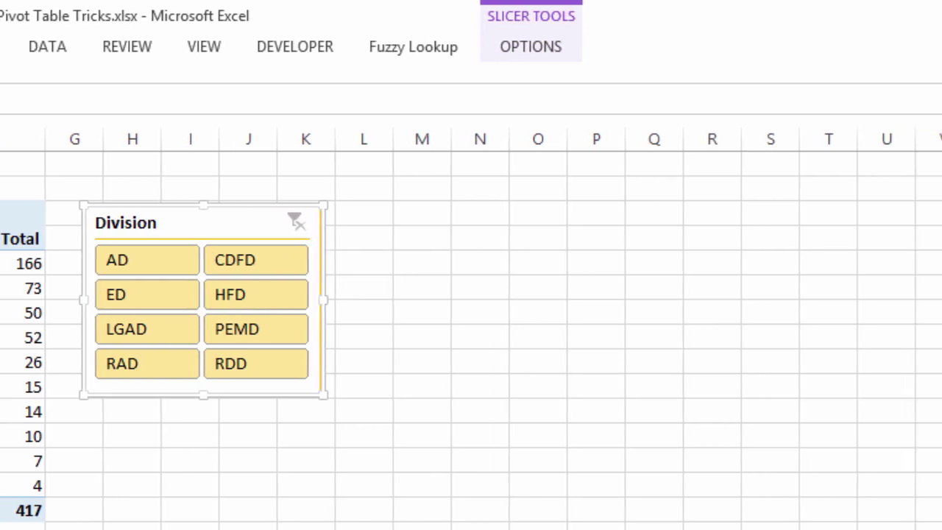
{"action": "left_click", "coordinate": [25, 313]}
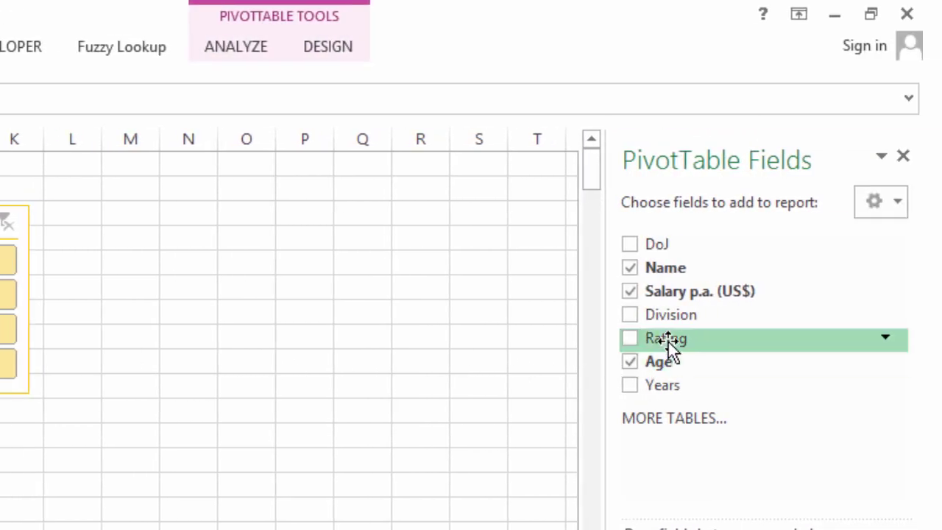
{"action": "right_click", "coordinate": [668, 343]}
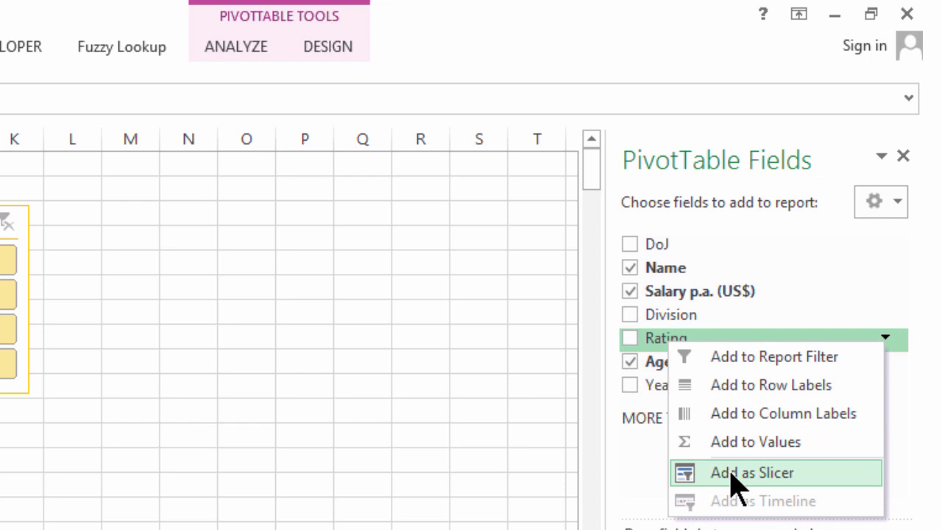
{"action": "left_click", "coordinate": [235, 47]}
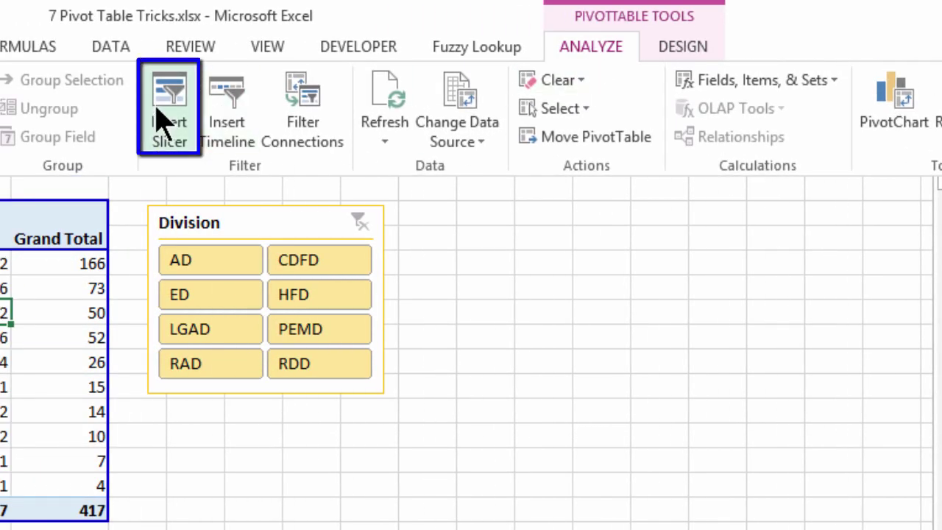
{"action": "left_click", "coordinate": [163, 126]}
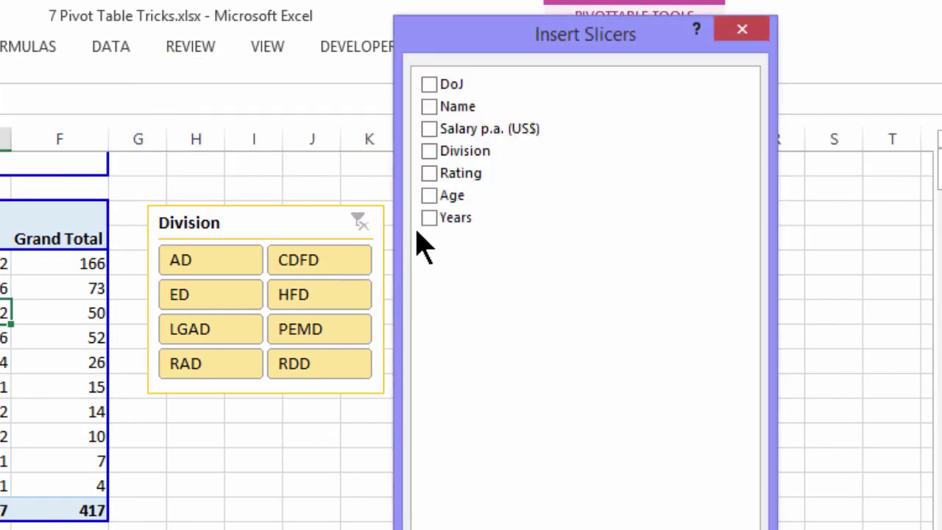
{"action": "left_click", "coordinate": [429, 152]}
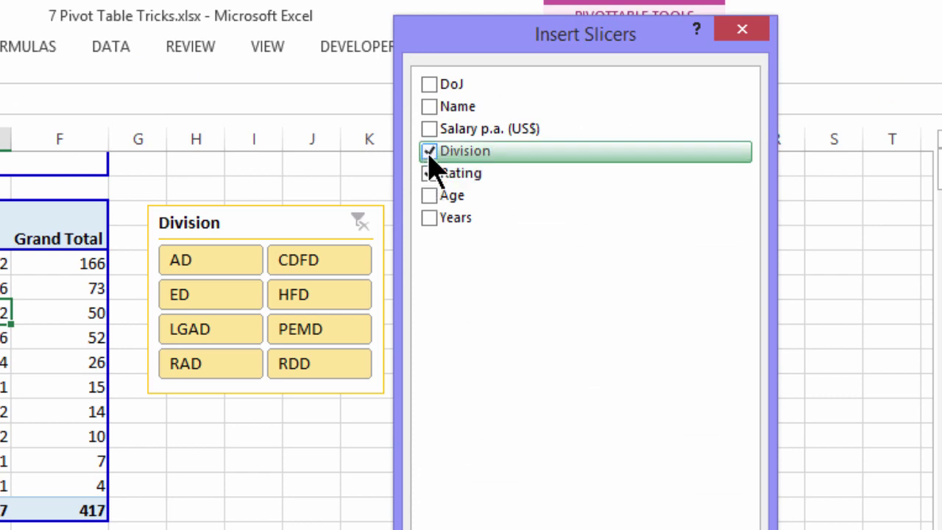
{"action": "left_click", "coordinate": [431, 152]}
Step: Create the Rating slicer, place it below the Division slicer, and lay its buttons out in two columns
{"action": "key", "text": "Return"}
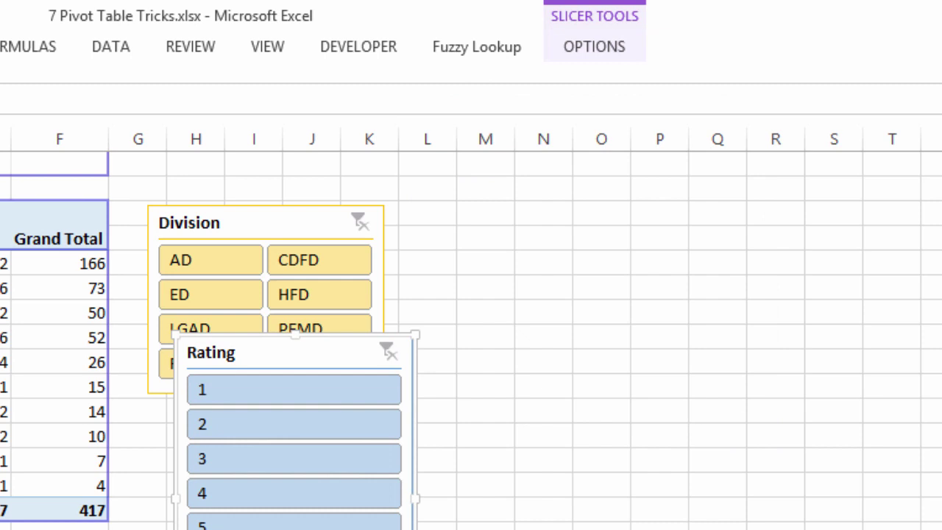
{"action": "left_click_drag", "start_coordinate": [292, 361], "coordinate": [253, 435]}
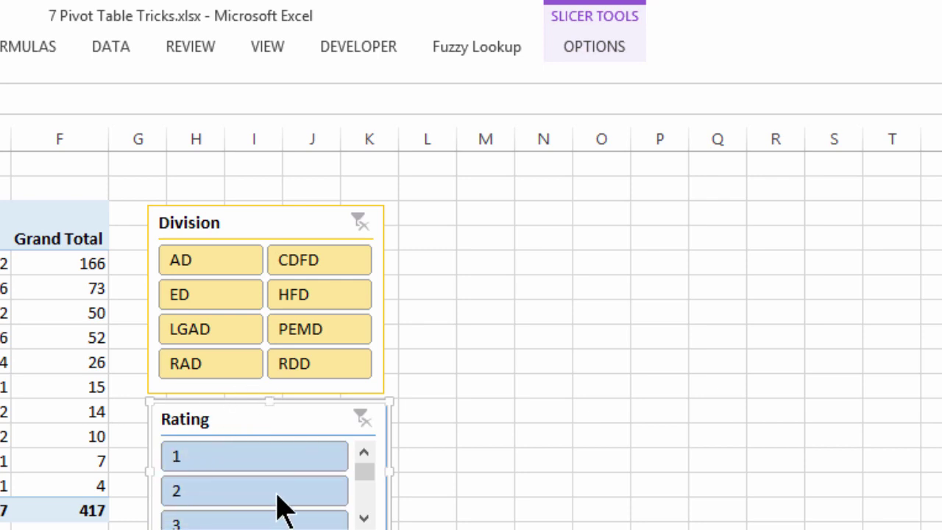
{"action": "left_click", "coordinate": [589, 53]}
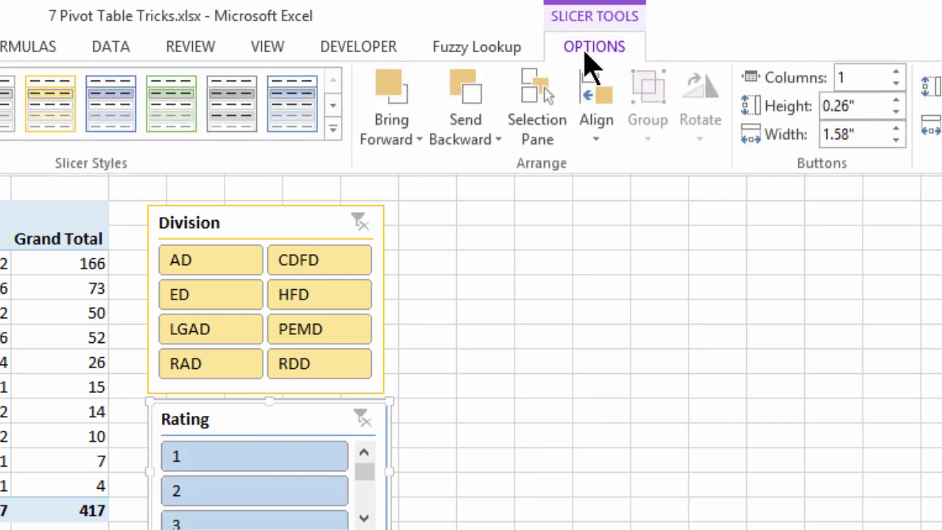
{"action": "left_click", "coordinate": [896, 75]}
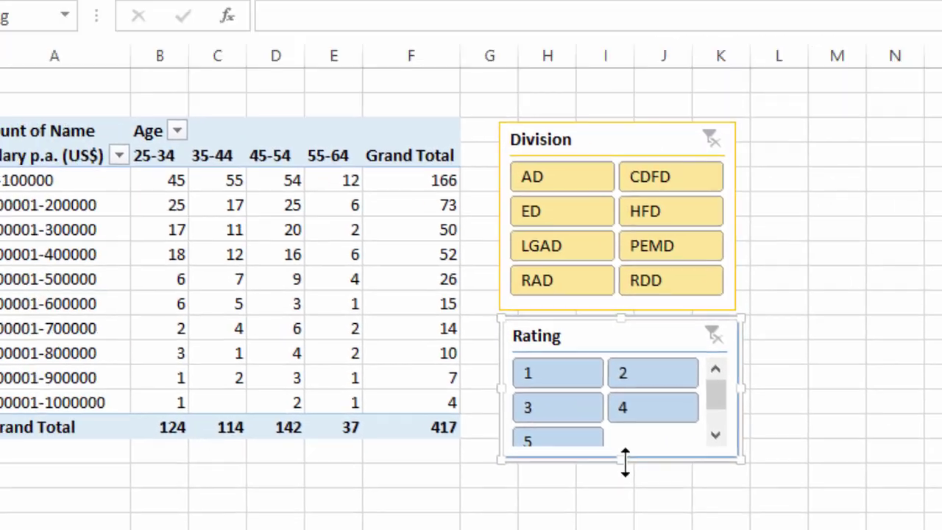
Step: Lengthen the Rating slicer to show all five ratings, then filter to division HFD and rating 2
{"action": "left_click_drag", "start_coordinate": [675, 447], "coordinate": [674, 473]}
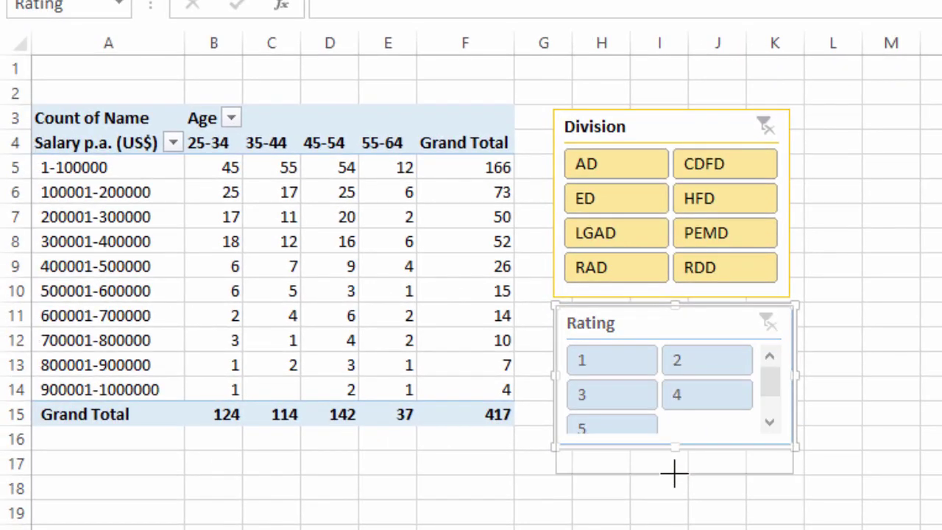
{"action": "left_click", "coordinate": [705, 203]}
{"action": "left_click", "coordinate": [696, 368]}
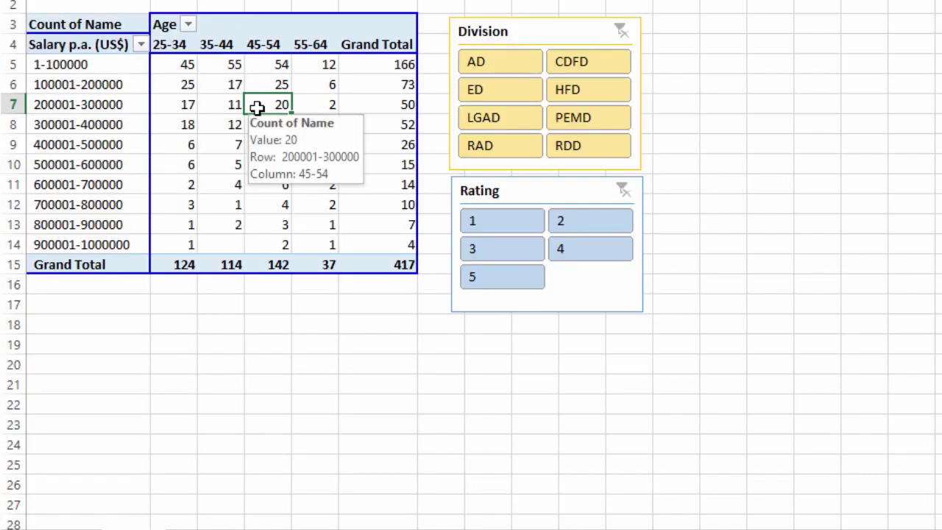
Step: Create a pivot chart sheet with F11, then open Change Series Chart Type for a series and cancel it
{"action": "key", "text": "F11"}
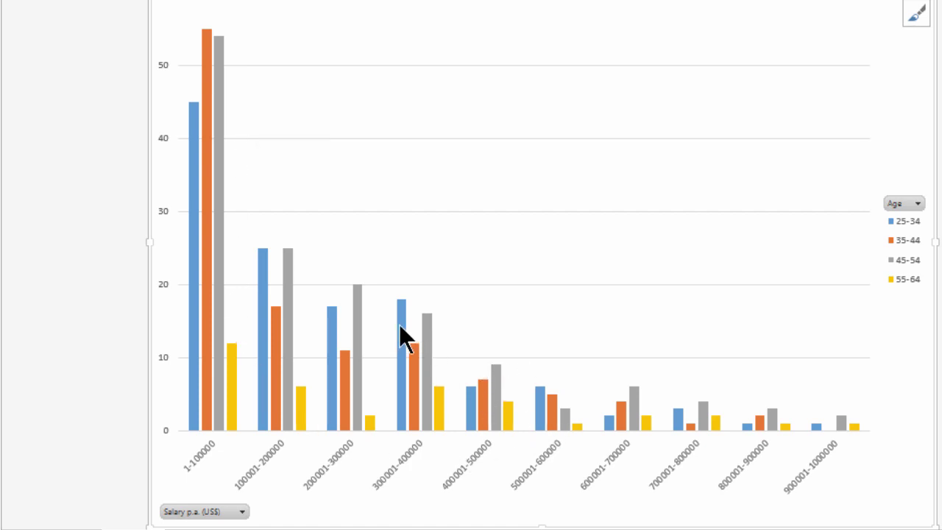
{"action": "mouse_move", "coordinate": [404, 326]}
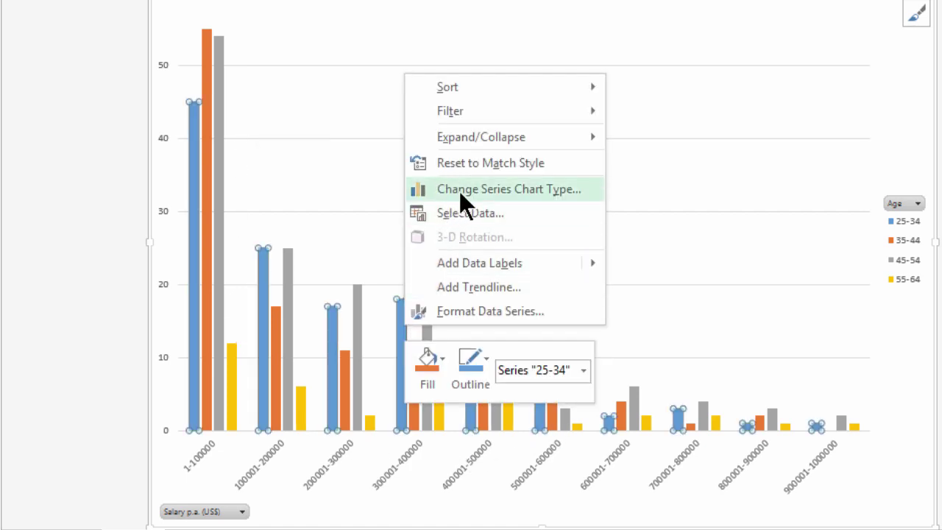
{"action": "left_click", "coordinate": [546, 189]}
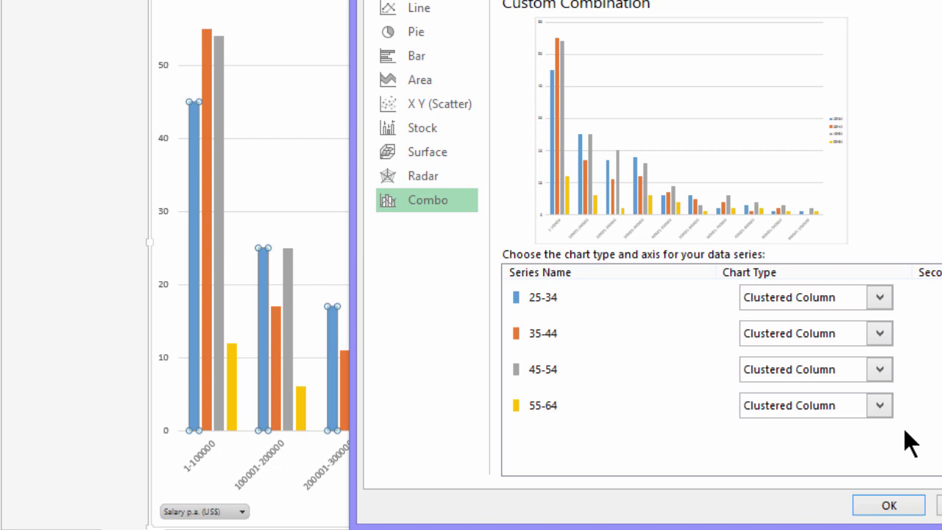
{"action": "key", "text": "Escape"}
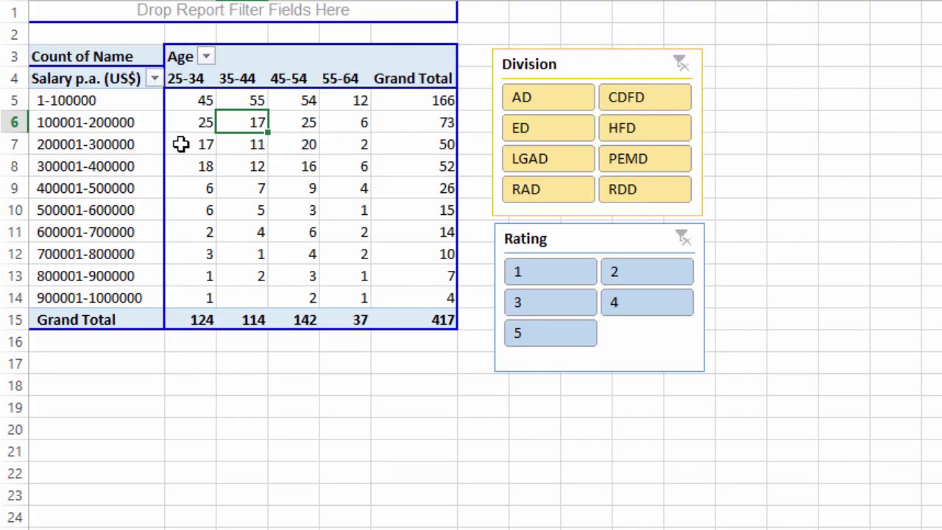
Step: Turn off 'Autofit column widths on update' in the PivotTable Options
{"action": "right_click", "coordinate": [239, 121]}
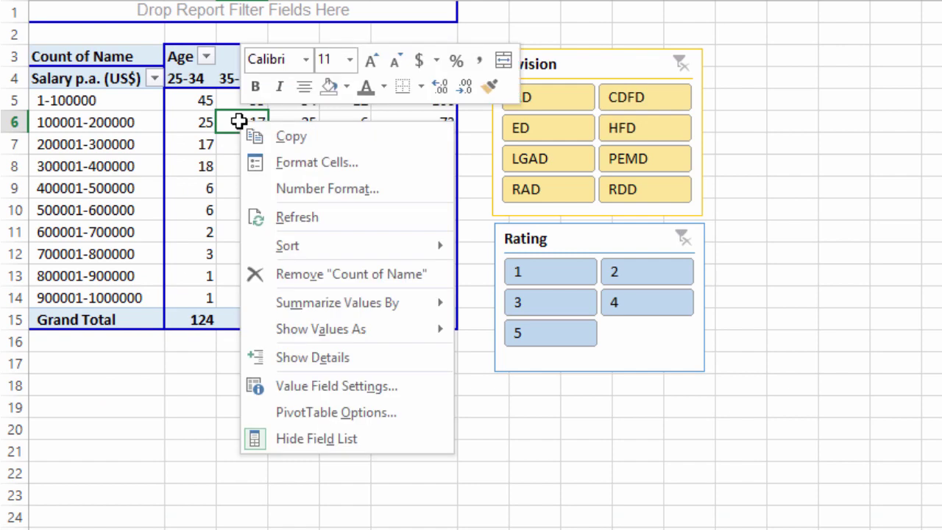
{"action": "left_click", "coordinate": [324, 416]}
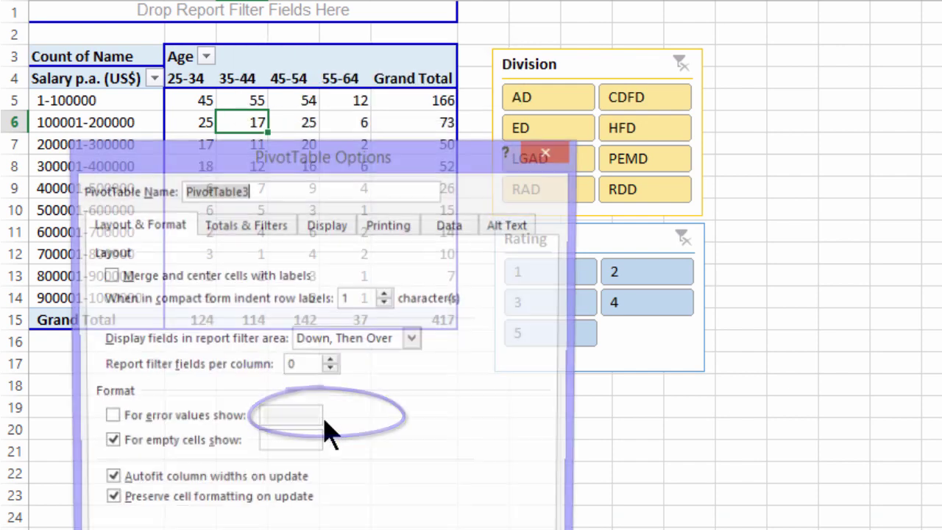
{"action": "left_click", "coordinate": [109, 481]}
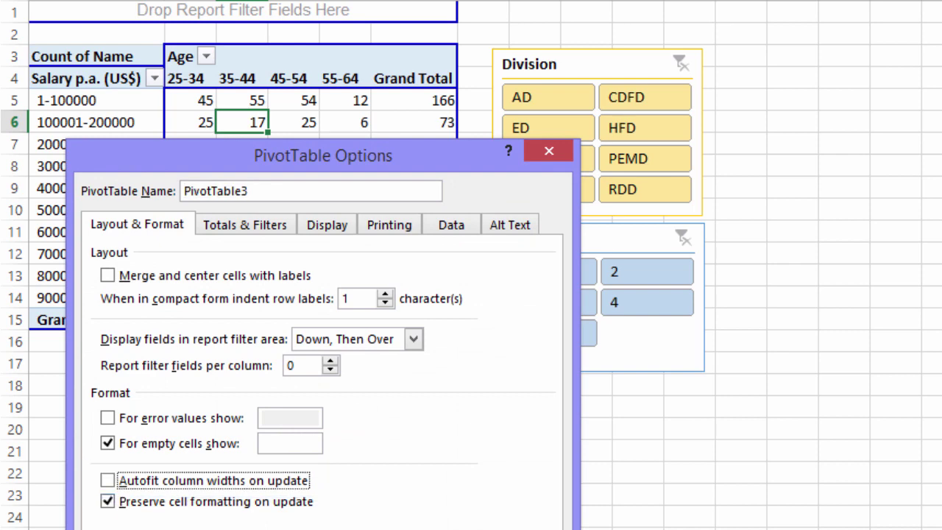
{"action": "key", "text": "Return"}
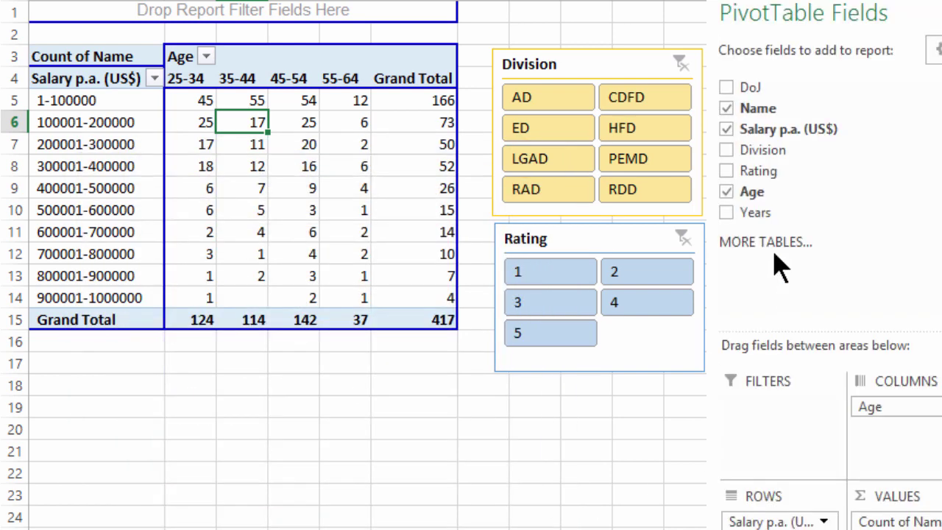
Step: Clear the pivot fields and rebuild it with Name in Rows and a count of Salary p.a. (US$) in Values
{"action": "left_click", "coordinate": [726, 108]}
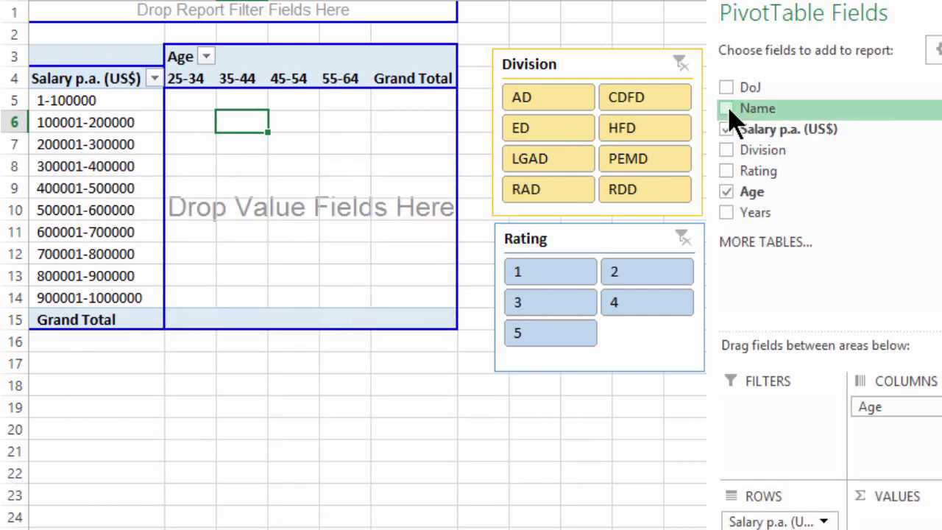
{"action": "left_click", "coordinate": [727, 129]}
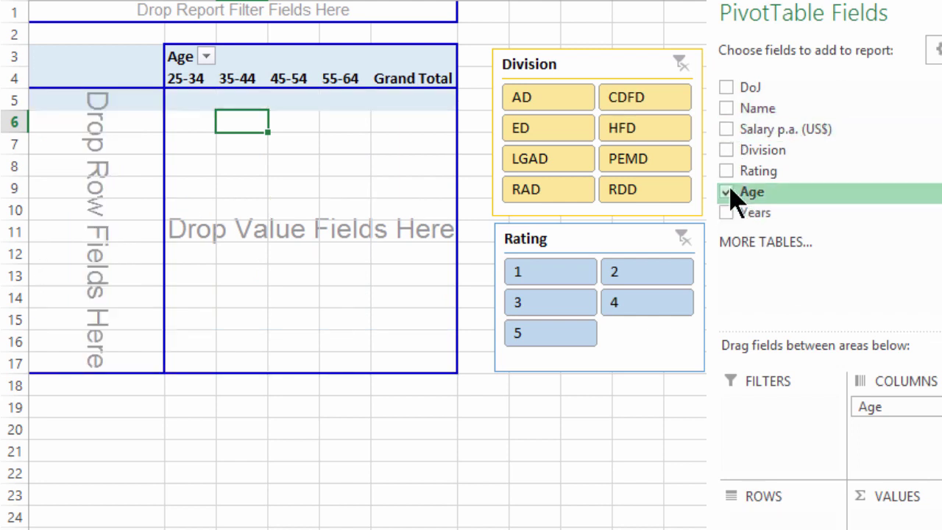
{"action": "left_click", "coordinate": [727, 192]}
{"action": "left_click_drag", "start_coordinate": [733, 110], "coordinate": [81, 126]}
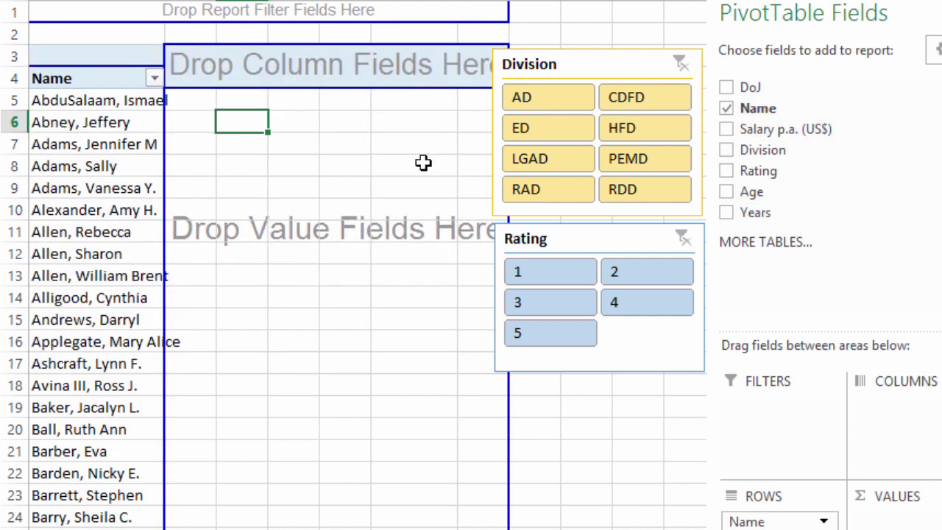
{"action": "left_click_drag", "start_coordinate": [780, 129], "coordinate": [313, 144]}
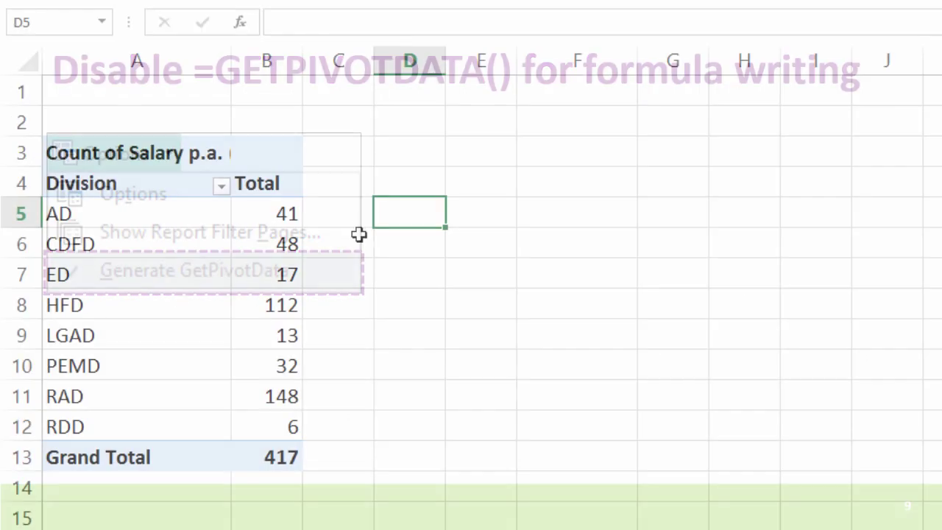
Step: Start a formula in C5 pointing at the AD total to see GETPIVOTDATA appear, then cancel it
{"action": "left_click", "coordinate": [344, 221]}
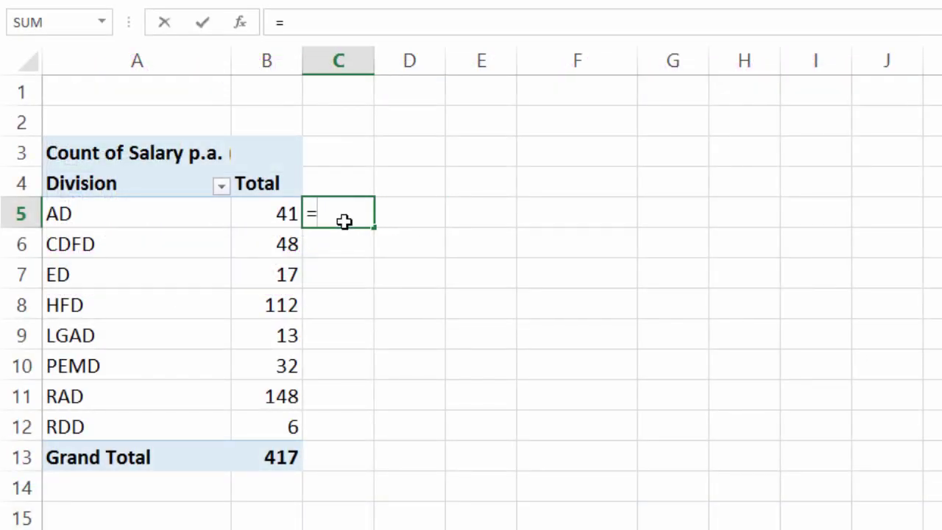
{"action": "type", "text": "="}
{"action": "key", "text": "Left"}
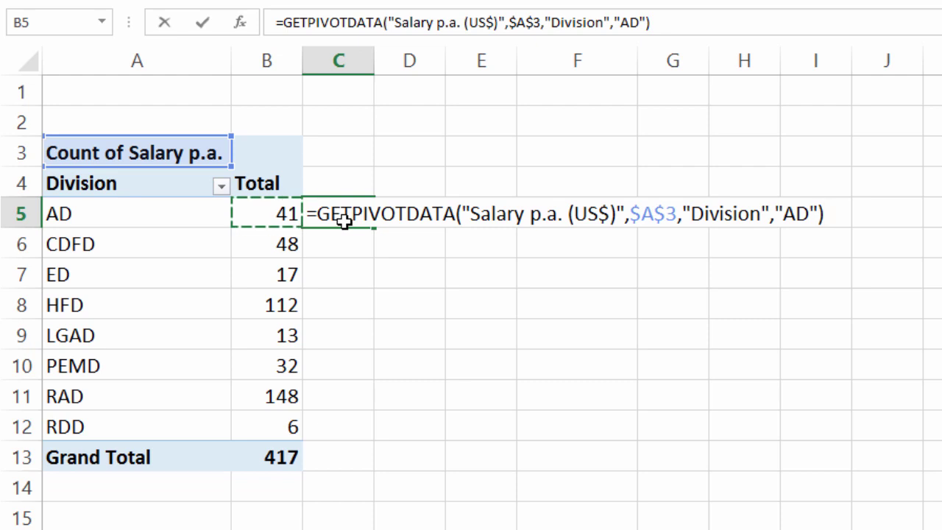
{"action": "key", "text": "Escape"}
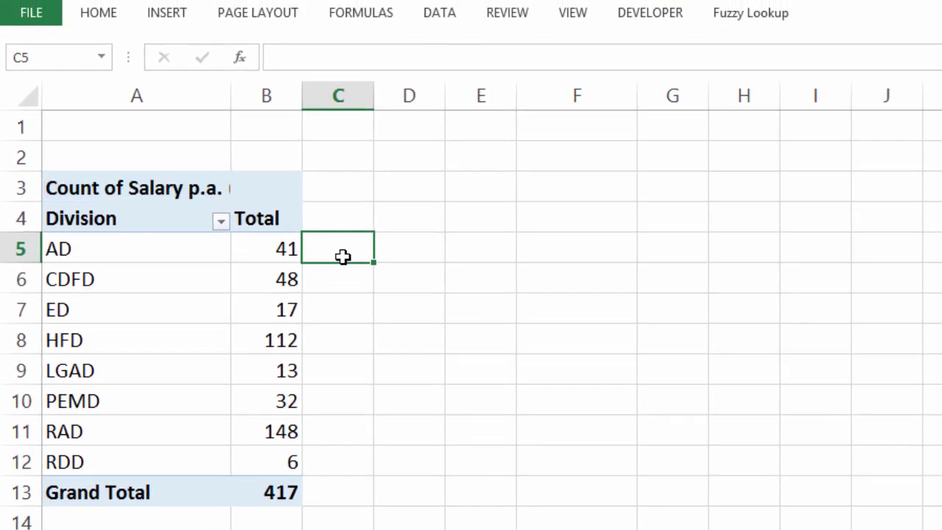
Step: Uncheck Generate GetPivotData in the PivotTable Analyze Options list
{"action": "left_click", "coordinate": [204, 252]}
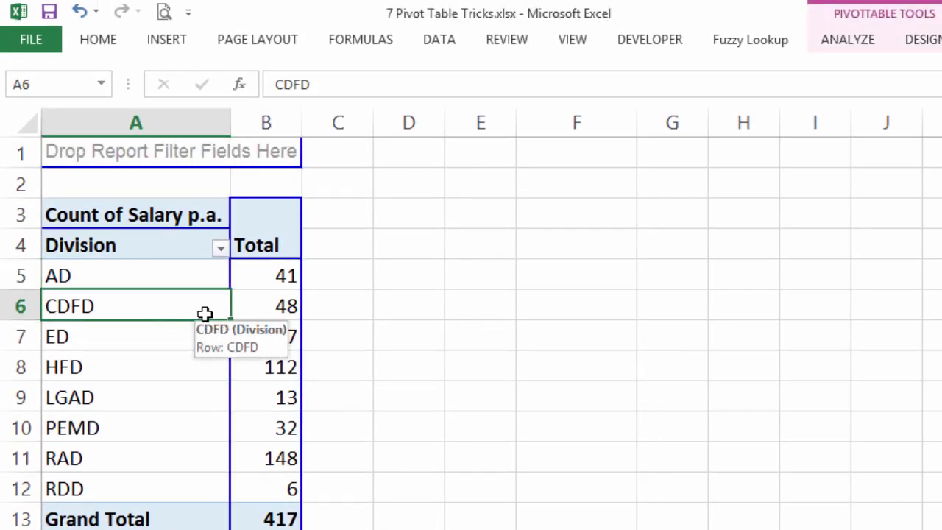
{"action": "left_click", "coordinate": [837, 40]}
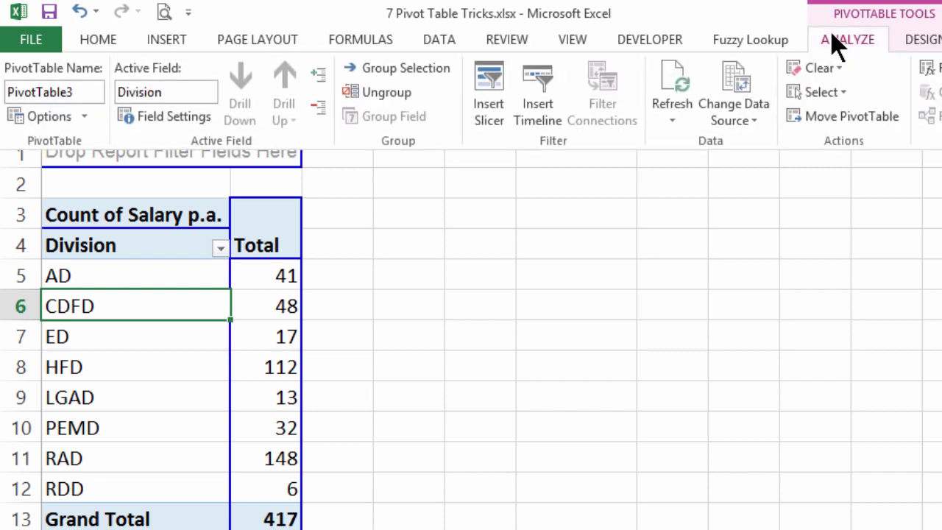
{"action": "left_click", "coordinate": [84, 118]}
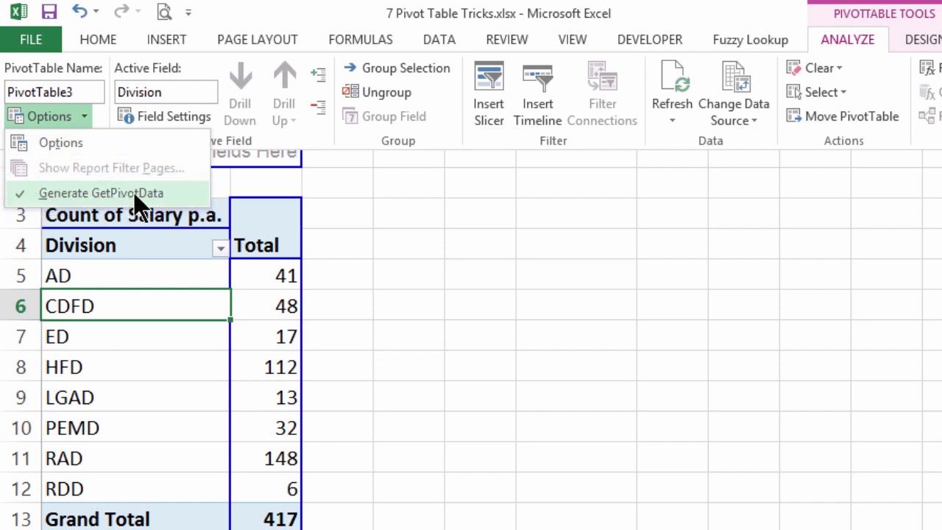
{"action": "left_click", "coordinate": [101, 193]}
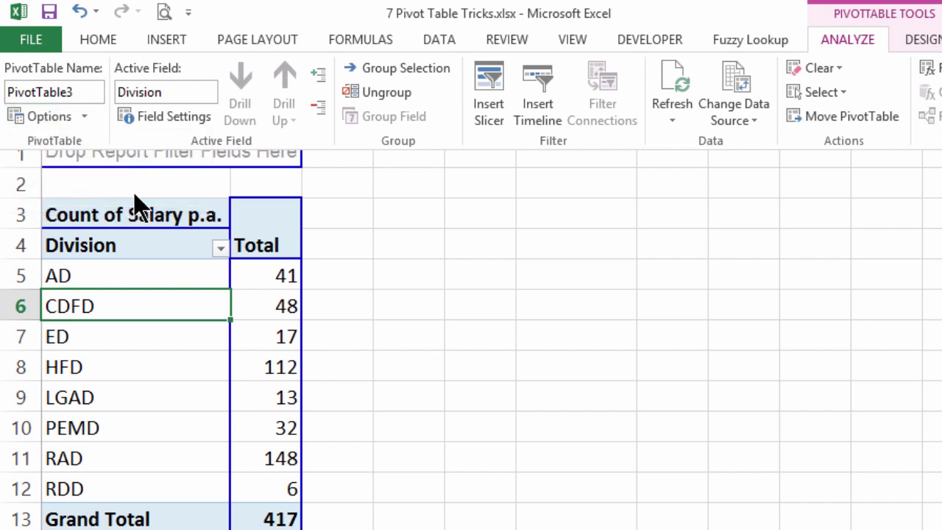
Step: Enter a formula in C5 that now references B5 as a plain =B5
{"action": "left_click", "coordinate": [335, 274]}
{"action": "left_click", "coordinate": [335, 274]}
{"action": "type", "text": "="}
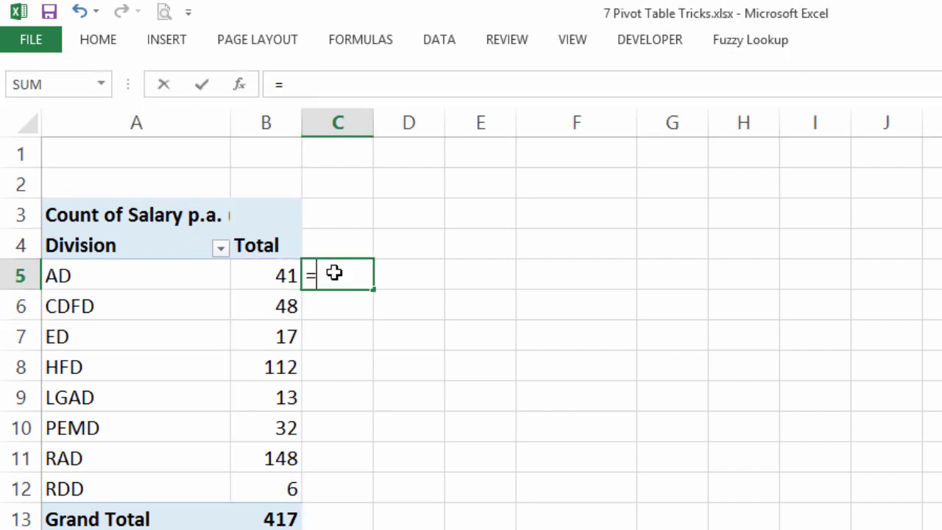
{"action": "key", "text": "Left"}
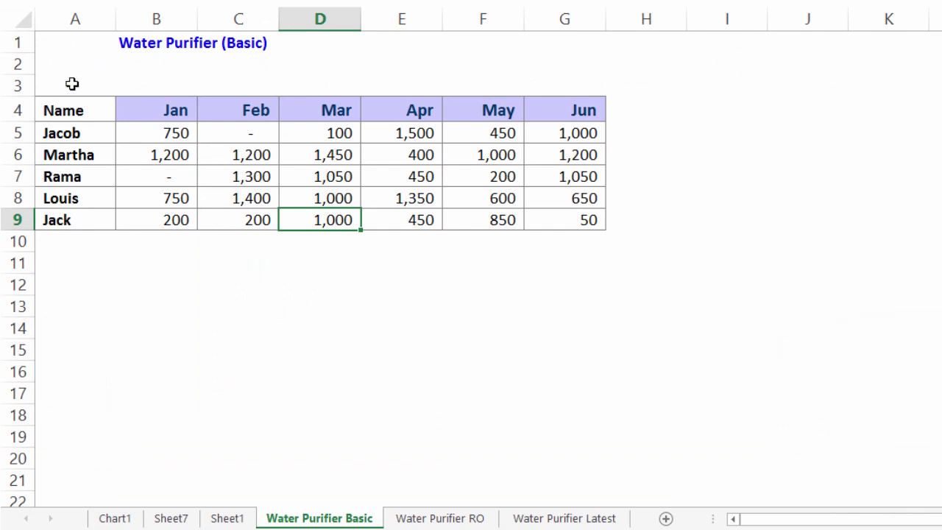
Step: Review the Water Purifier Basic and RO sales tables, highlighting their names and titles
{"action": "mouse_move", "coordinate": [72, 65]}
{"action": "left_mouse_down"}
{"action": "mouse_move", "coordinate": [211, 158]}
{"action": "mouse_move", "coordinate": [574, 274]}
{"action": "left_mouse_up"}
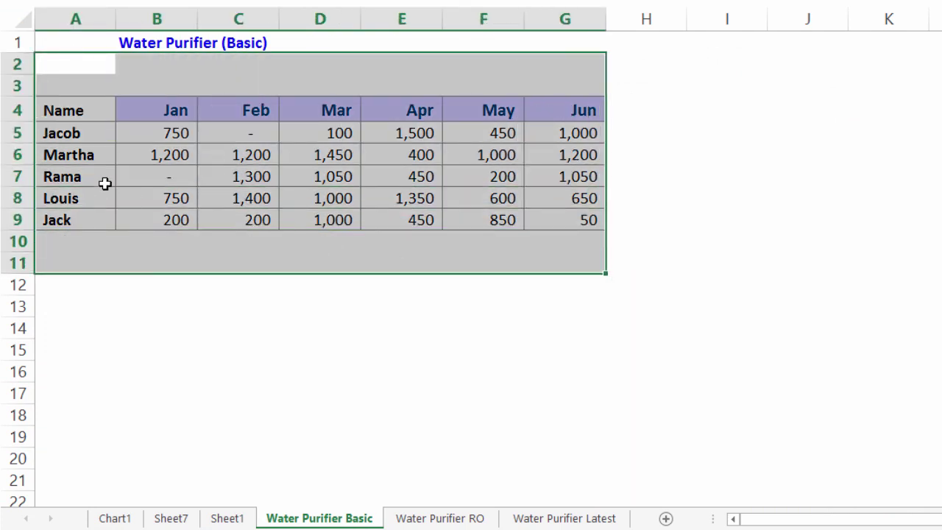
{"action": "left_click_drag", "start_coordinate": [67, 111], "coordinate": [64, 218]}
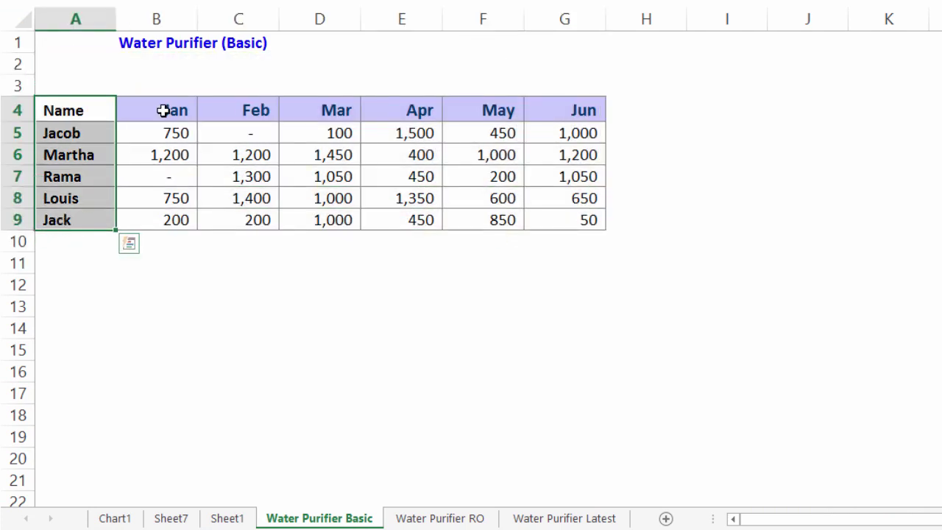
{"action": "left_click_drag", "start_coordinate": [151, 44], "coordinate": [261, 43]}
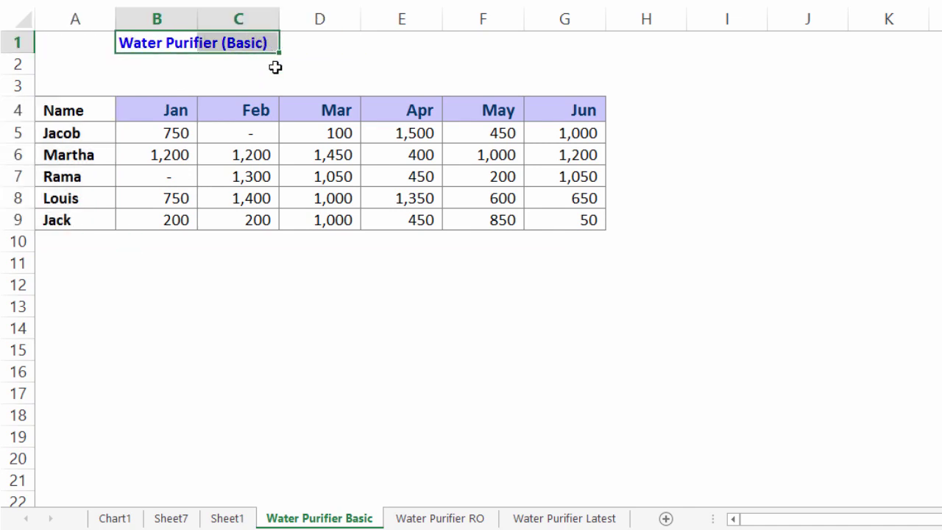
{"action": "left_click", "coordinate": [440, 518]}
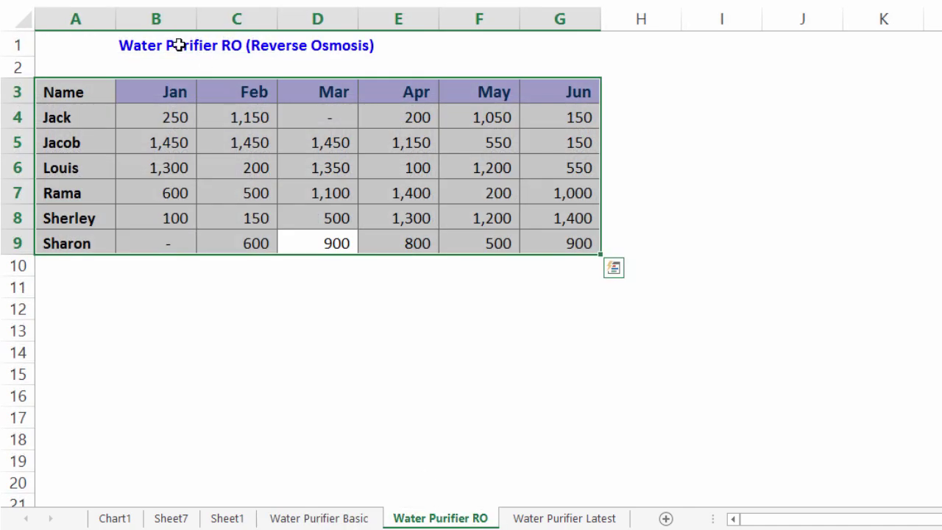
{"action": "left_click_drag", "start_coordinate": [137, 43], "coordinate": [393, 42]}
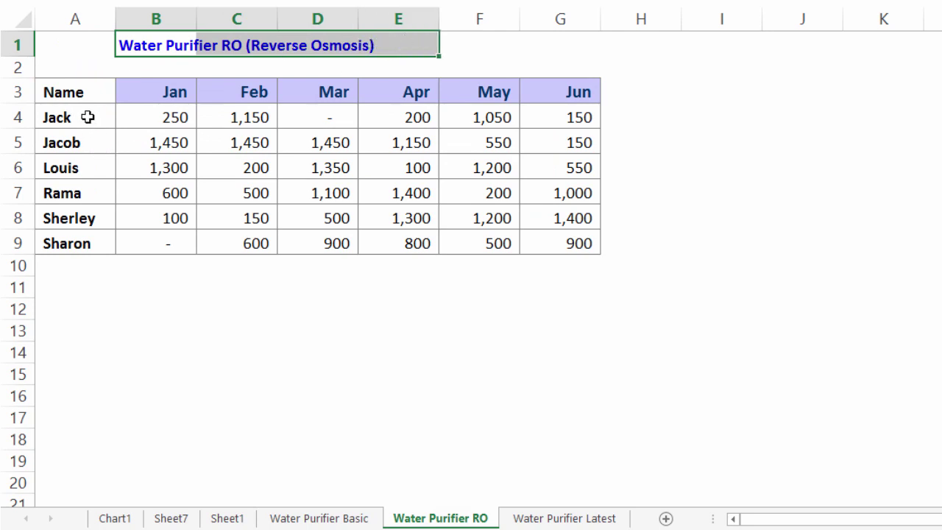
{"action": "left_click_drag", "start_coordinate": [87, 117], "coordinate": [574, 243]}
{"action": "left_click", "coordinate": [78, 219]}
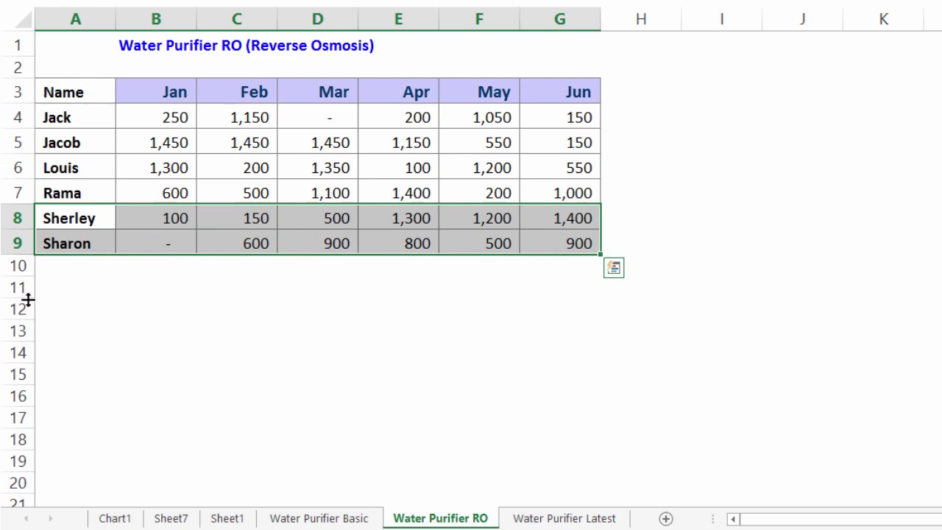
Step: Compare the Basic, RO and Latest sheets, then select B3 on a blank sheet for the pivot
{"action": "key", "text": "ctrl+Page_Up"}
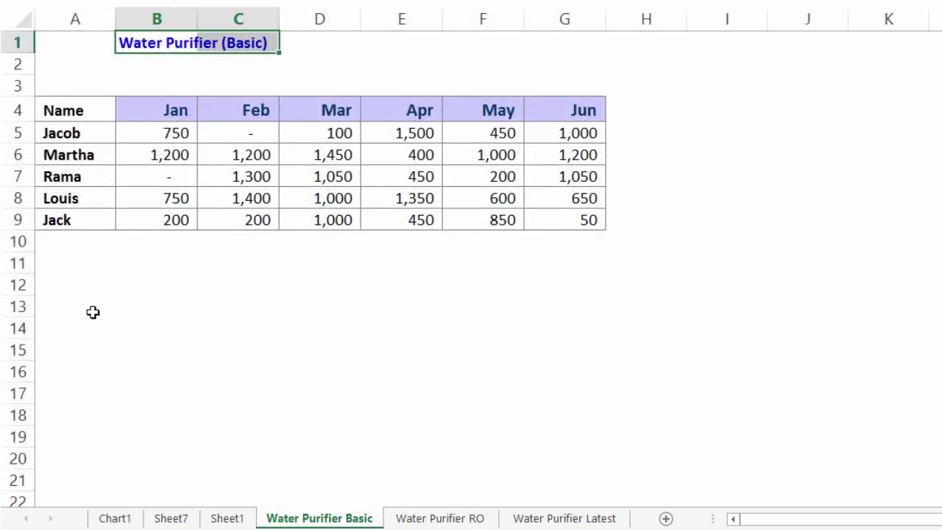
{"action": "left_click", "coordinate": [461, 519]}
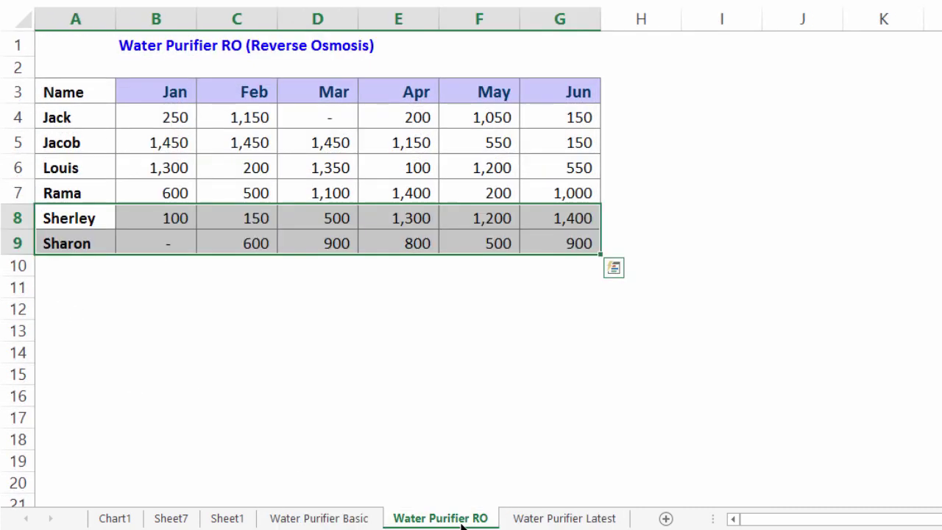
{"action": "left_click", "coordinate": [568, 520]}
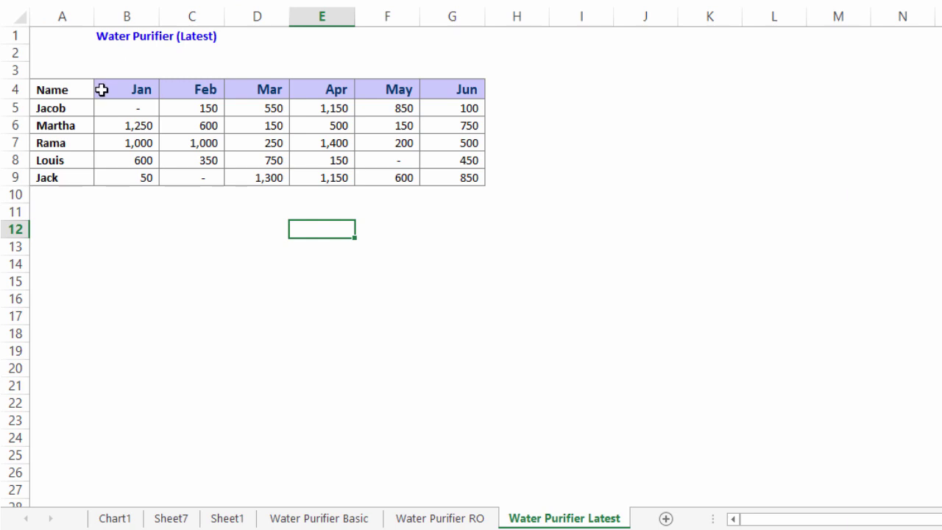
{"action": "left_click_drag", "start_coordinate": [69, 108], "coordinate": [57, 187]}
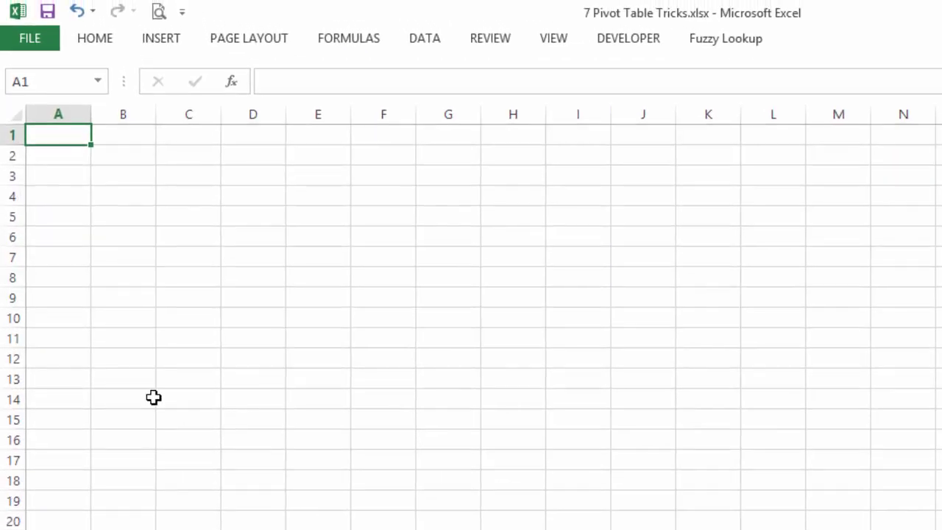
{"action": "left_click", "coordinate": [120, 181]}
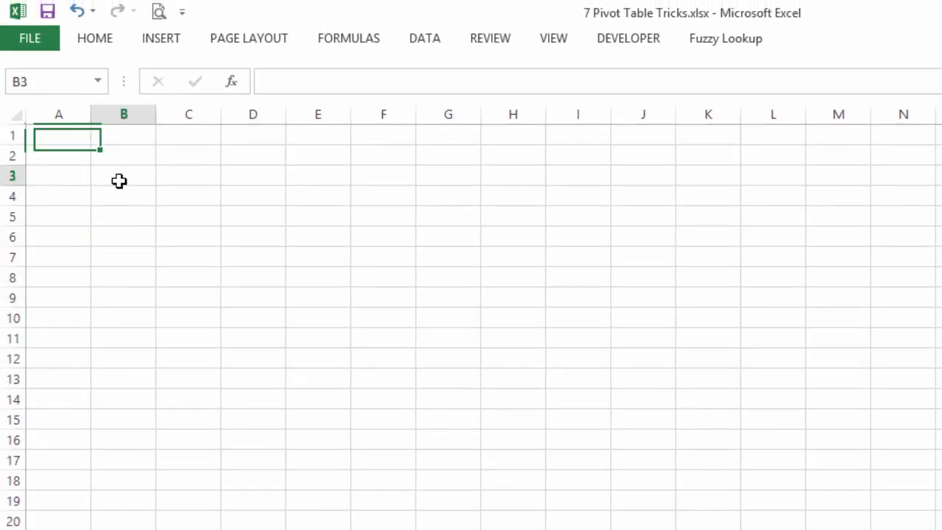
{"action": "key", "text": "alt"}
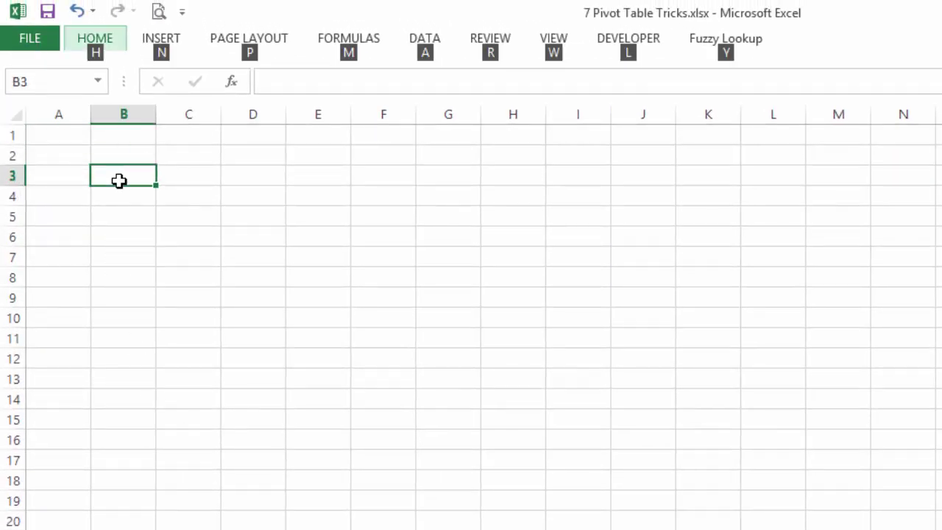
Step: Open the PivotTable and PivotChart Wizard via Alt+D+P, choosing Multiple consolidation ranges with a single page field
{"action": "key", "text": "d"}
{"action": "key", "text": "p"}
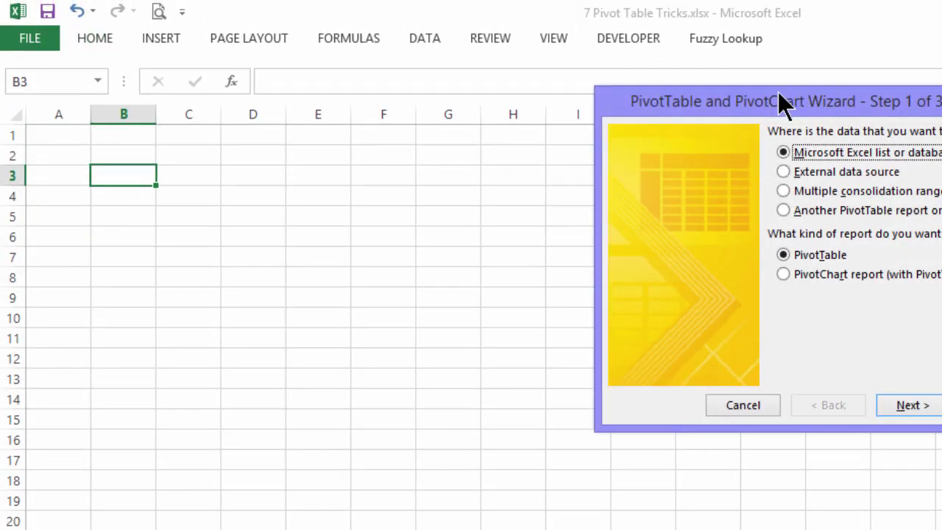
{"action": "left_click_drag", "start_coordinate": [780, 101], "coordinate": [375, 160]}
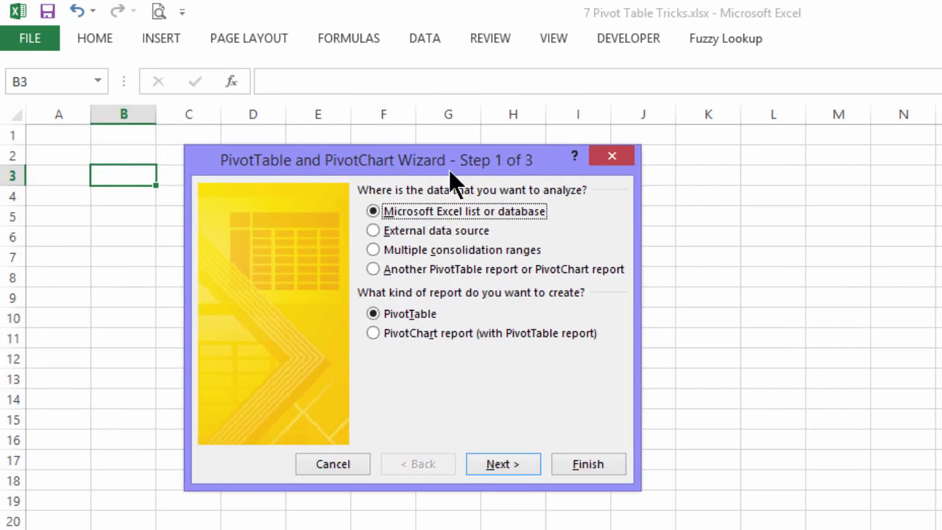
{"action": "left_click", "coordinate": [381, 247]}
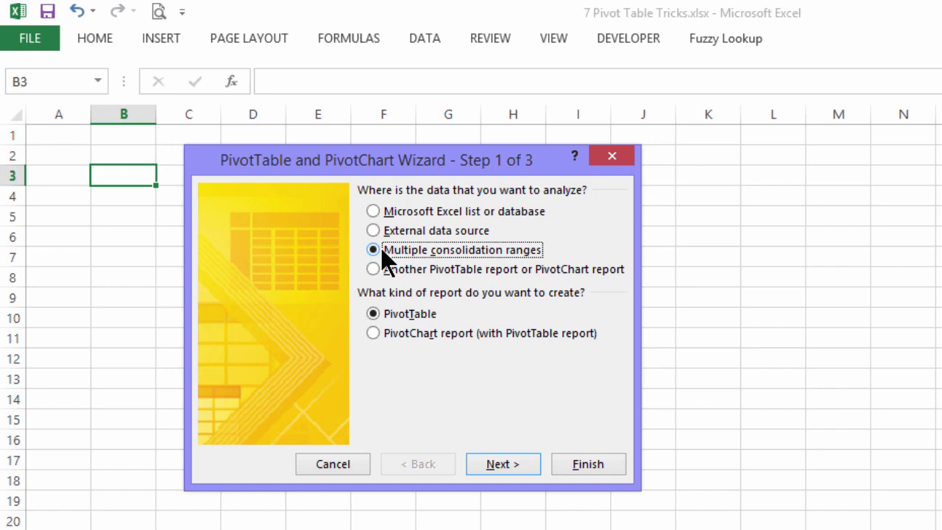
{"action": "left_click", "coordinate": [508, 464]}
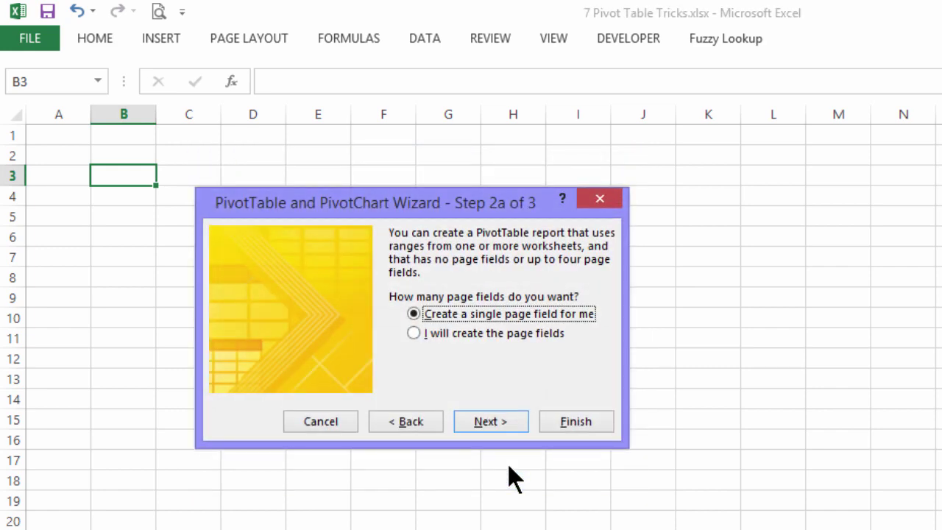
{"action": "left_click", "coordinate": [491, 423]}
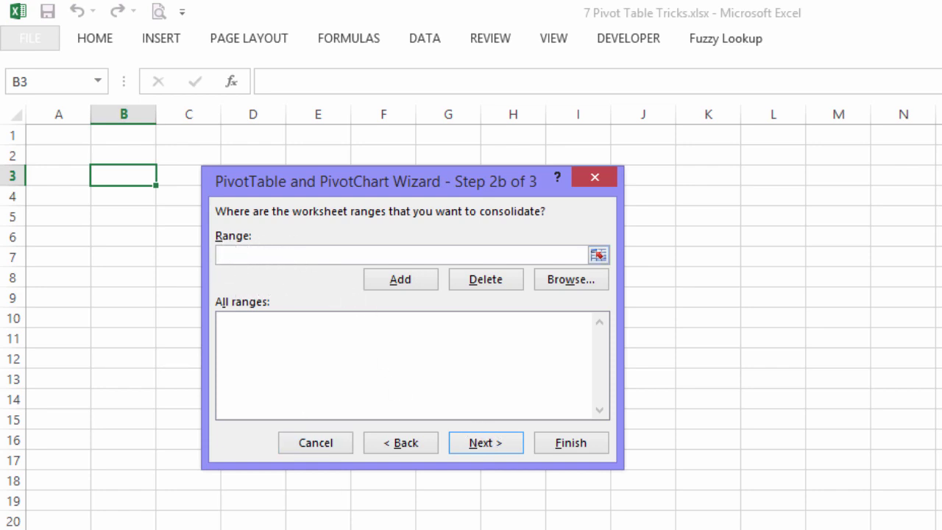
Step: Add Basic A4:G9, RO A3:G9 and Latest A4:G9 as the consolidation ranges
{"action": "key", "text": "ctrl+Page_Down"}
{"action": "left_click_drag", "start_coordinate": [98, 231], "coordinate": [640, 344]}
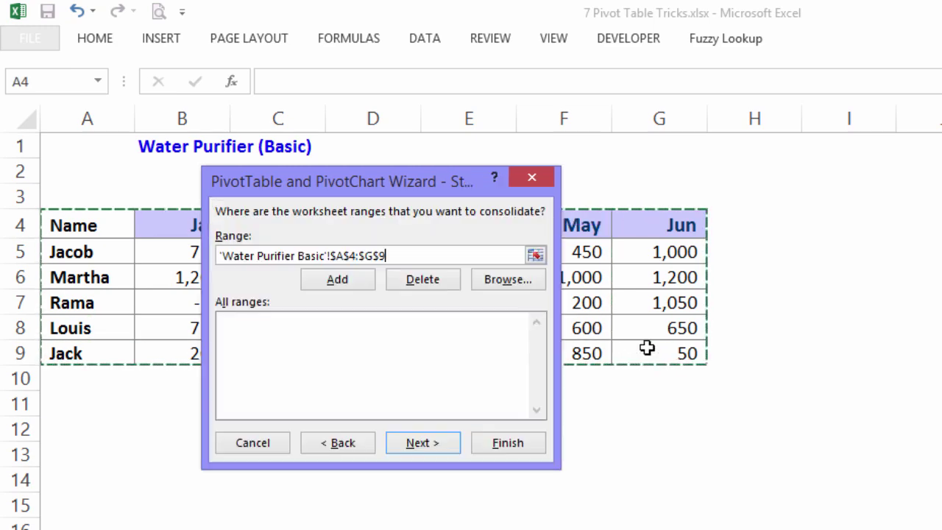
{"action": "left_click", "coordinate": [332, 273]}
{"action": "key", "text": "ctrl+Page_Down"}
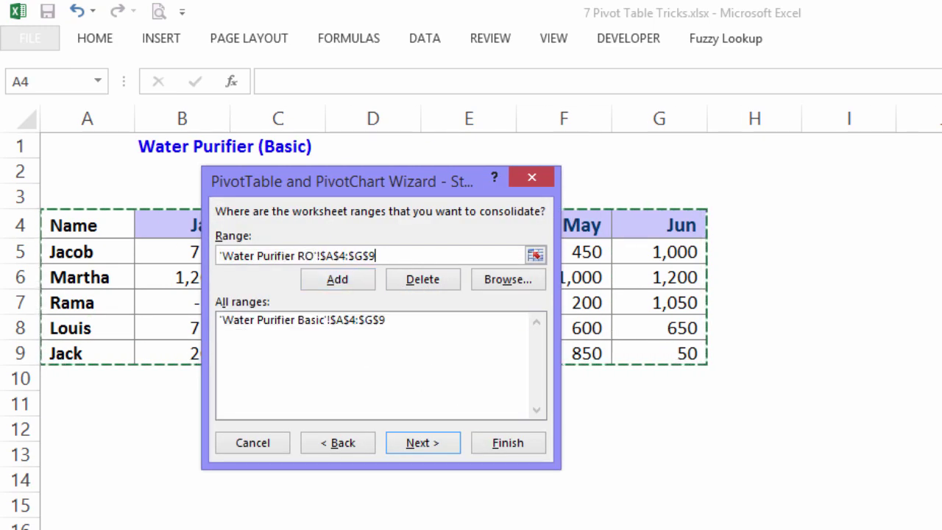
{"action": "left_click_drag", "start_coordinate": [118, 204], "coordinate": [652, 379]}
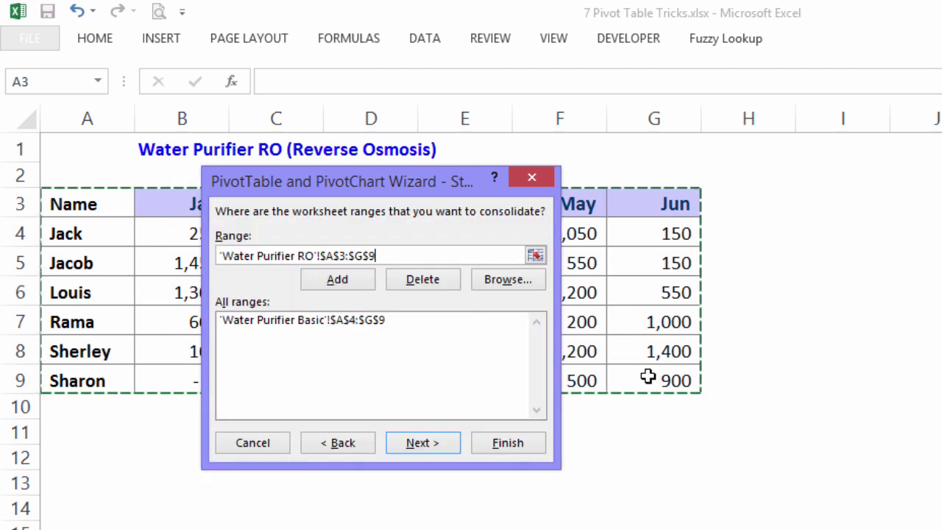
{"action": "left_click", "coordinate": [333, 282]}
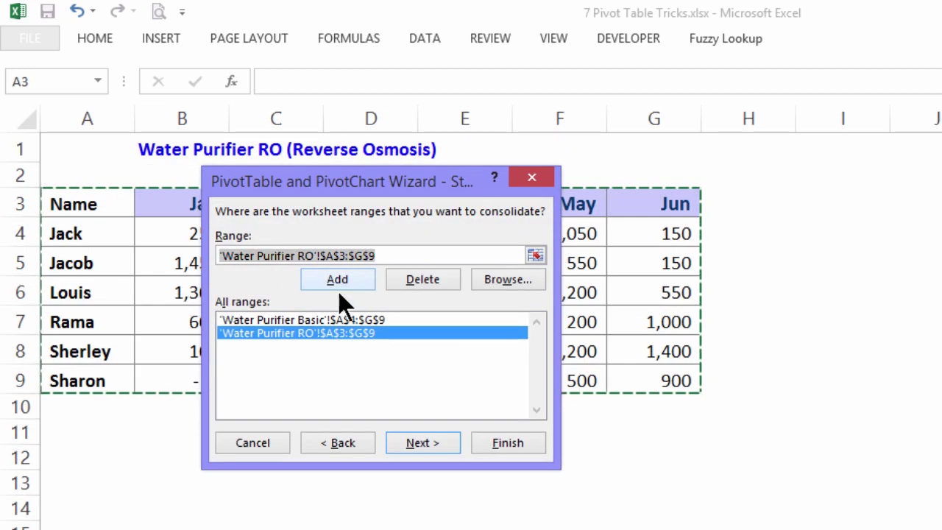
{"action": "key", "text": "ctrl+Page_Down"}
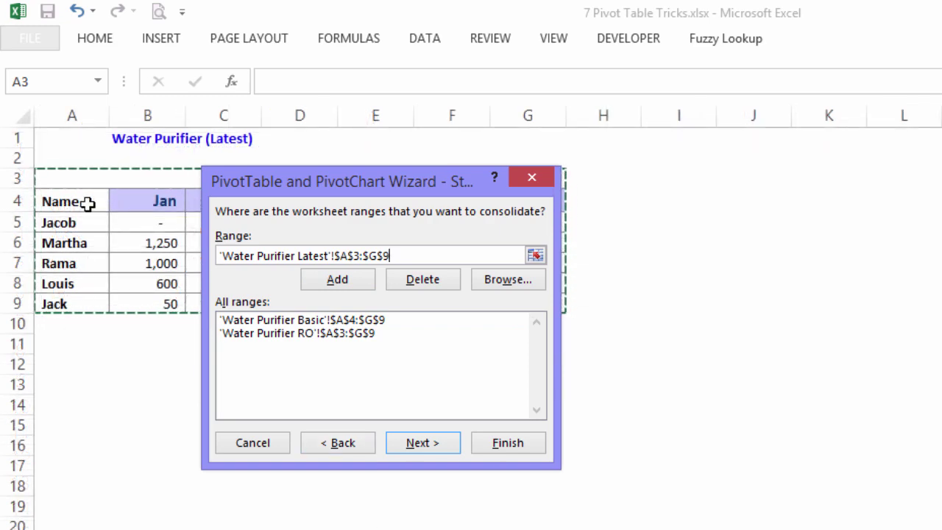
{"action": "left_click_drag", "start_coordinate": [88, 201], "coordinate": [524, 300]}
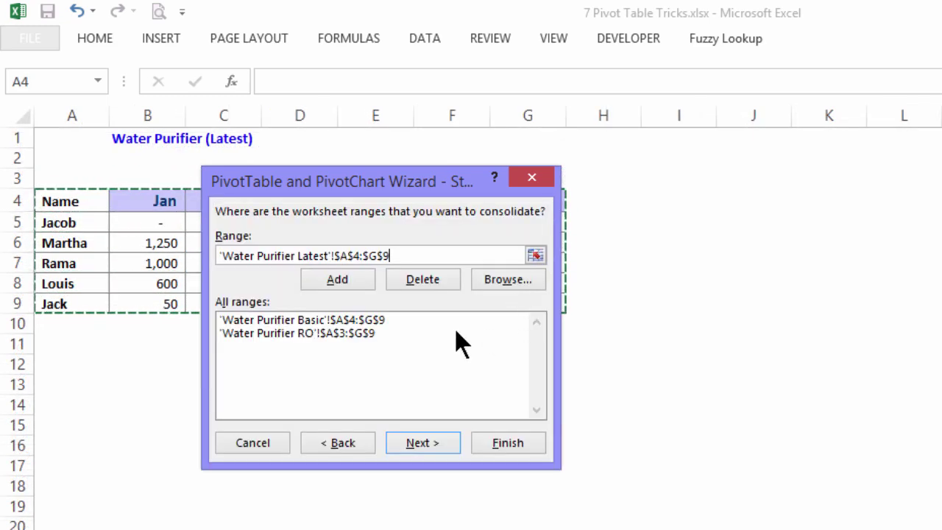
{"action": "left_click", "coordinate": [333, 277]}
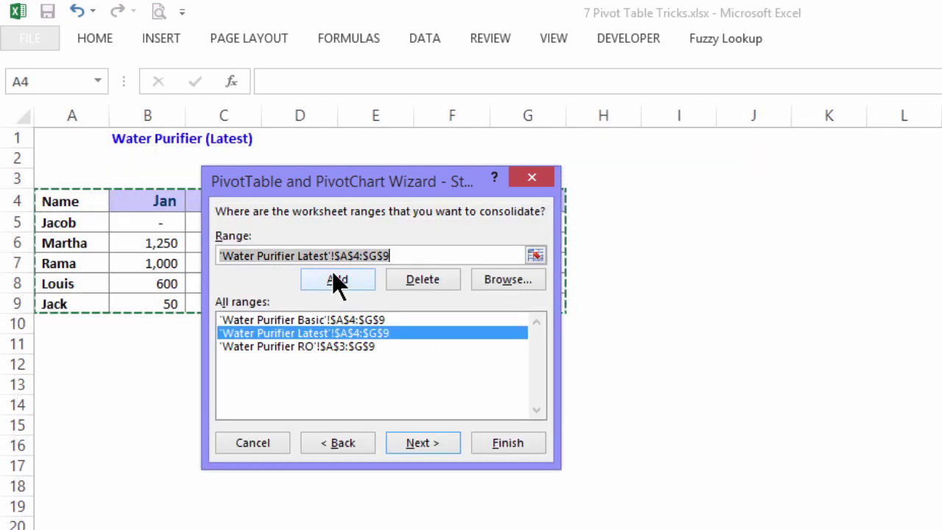
Step: Finish the wizard to build the consolidated Sum of Value pivot and inspect its rows, months and values
{"action": "left_click", "coordinate": [499, 441]}
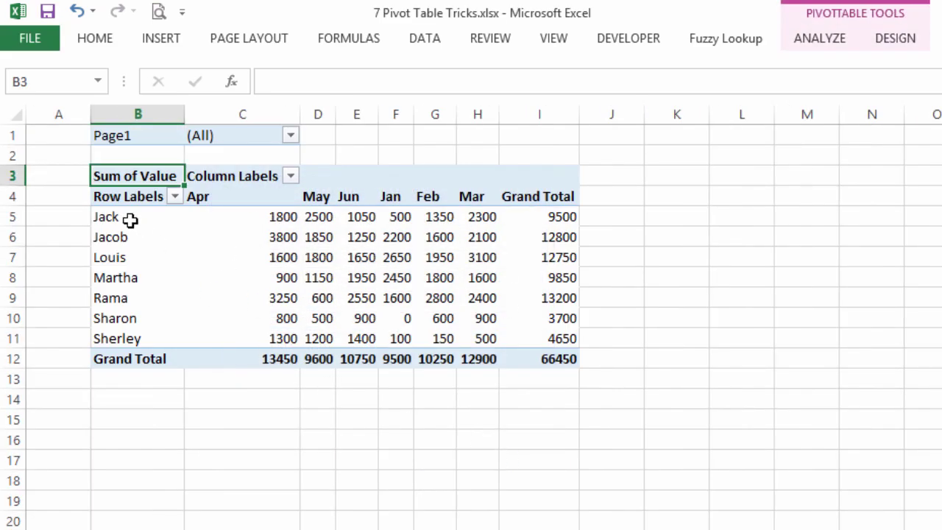
{"action": "left_click_drag", "start_coordinate": [130, 219], "coordinate": [129, 329]}
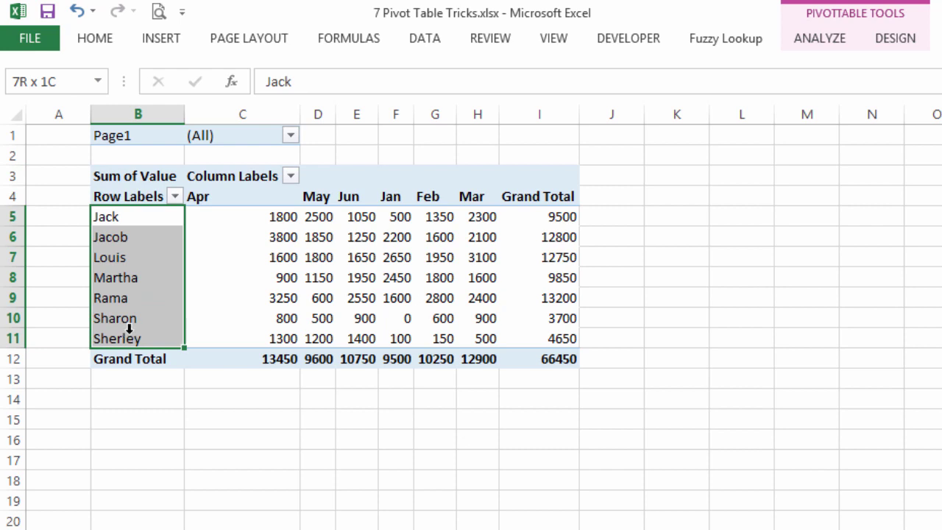
{"action": "left_click_drag", "start_coordinate": [228, 202], "coordinate": [461, 204]}
{"action": "left_click_drag", "start_coordinate": [262, 114], "coordinate": [533, 112]}
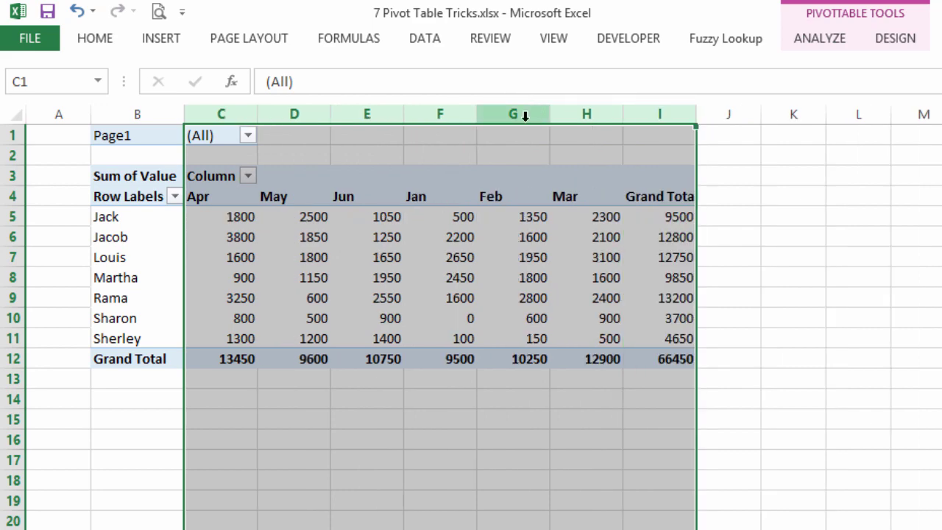
{"action": "left_click", "coordinate": [463, 257]}
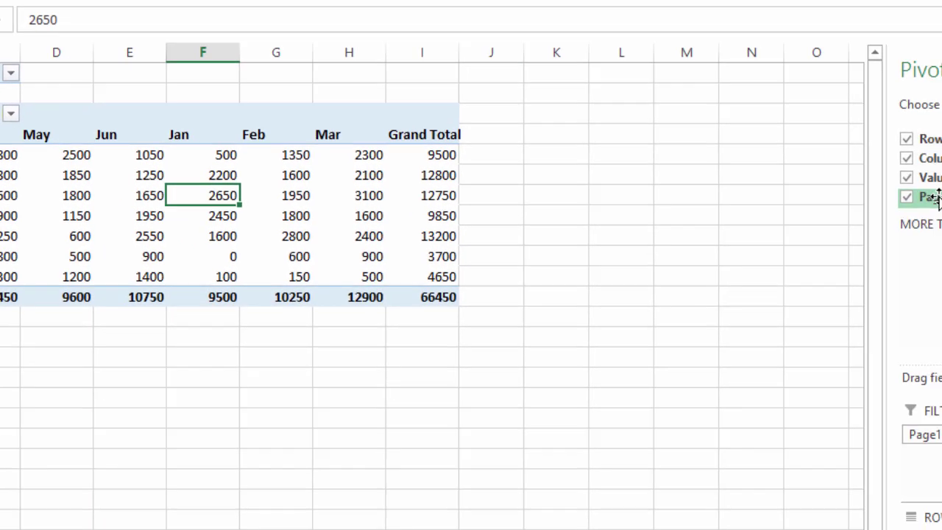
Step: Add a Page1 slicer, try Item1, Item2 and Item3, then clear the filter
{"action": "right_click", "coordinate": [938, 197]}
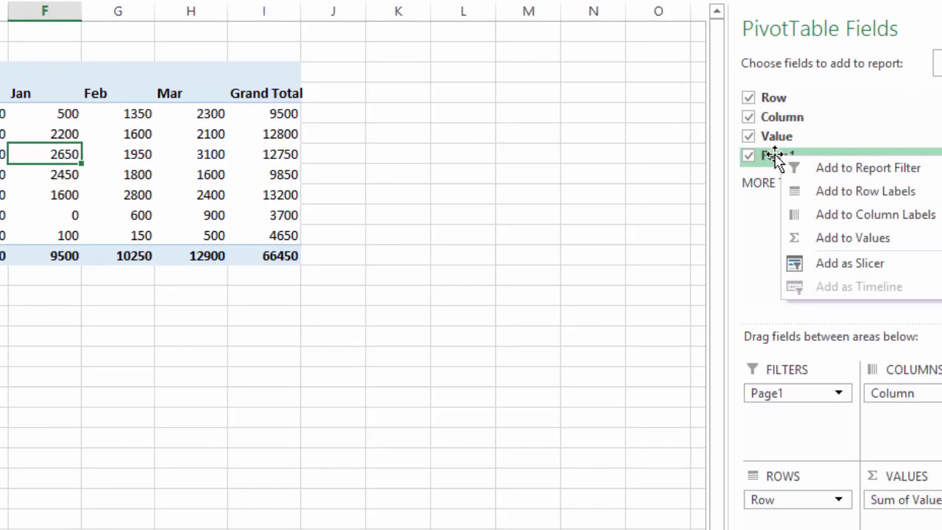
{"action": "left_click", "coordinate": [827, 263]}
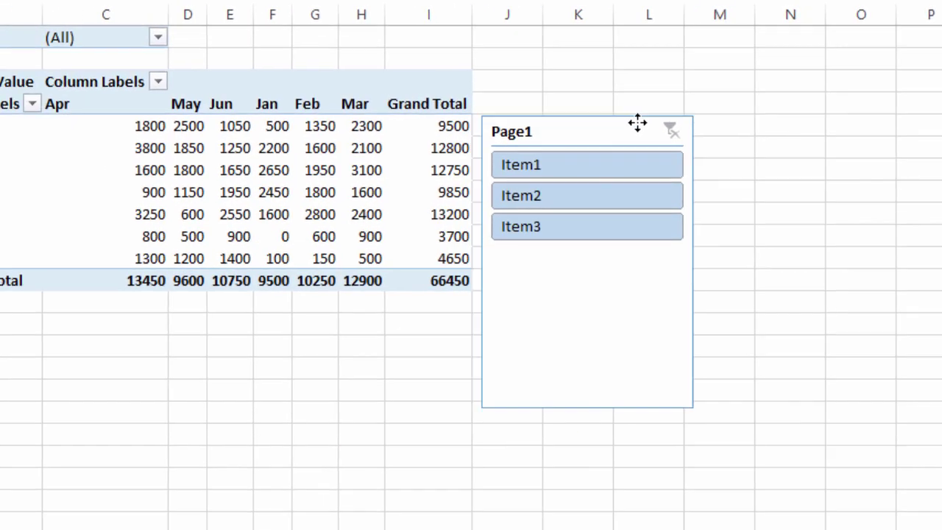
{"action": "left_click", "coordinate": [548, 166]}
{"action": "left_click", "coordinate": [555, 203]}
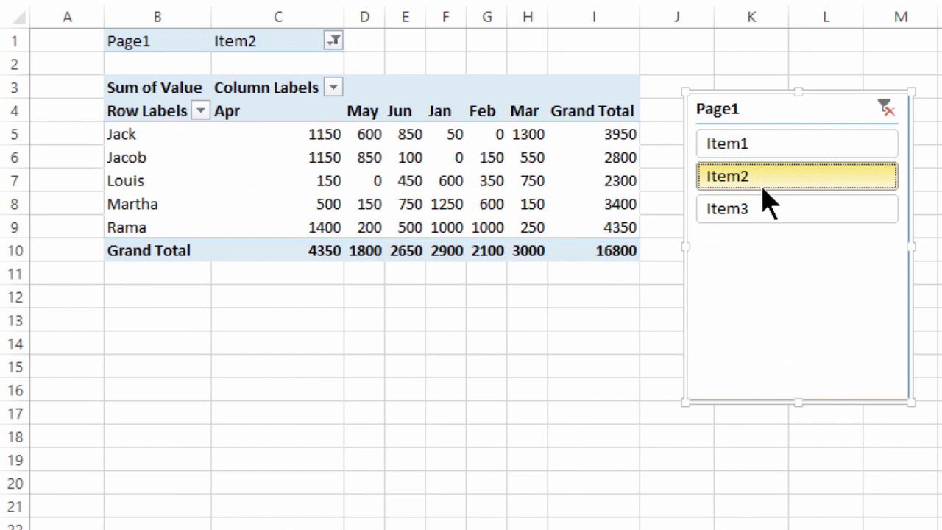
{"action": "left_click", "coordinate": [763, 209]}
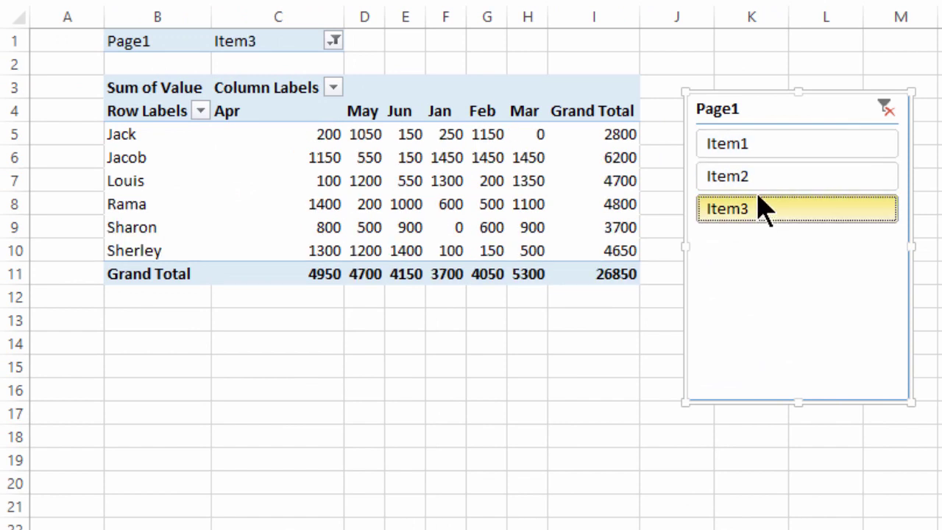
{"action": "left_click", "coordinate": [887, 108]}
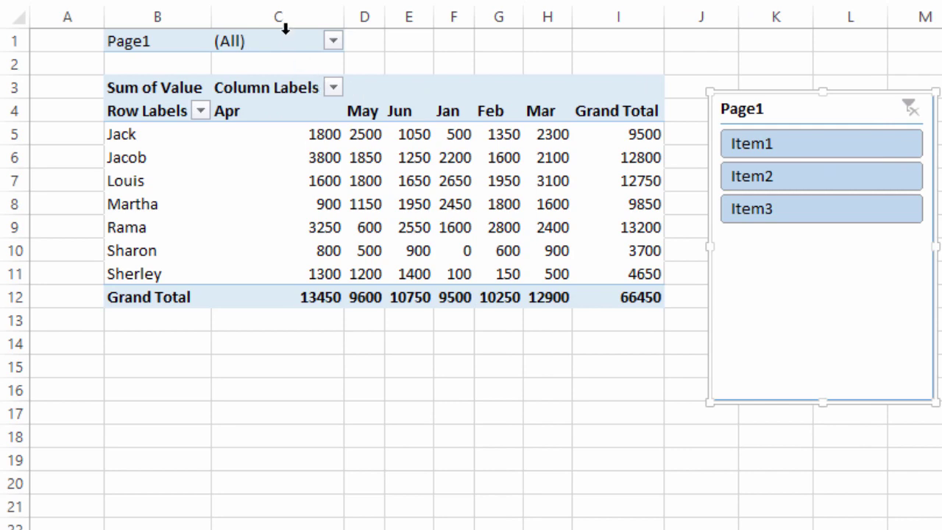
Step: Untick 'Autofit column widths on update' in the consolidated pivot's PivotTable Options
{"action": "right_click", "coordinate": [313, 144]}
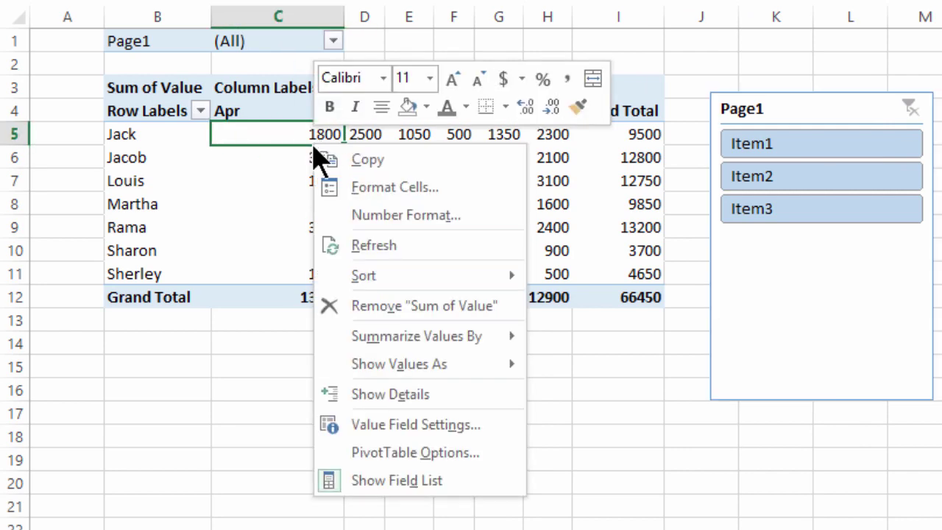
{"action": "left_click", "coordinate": [436, 451]}
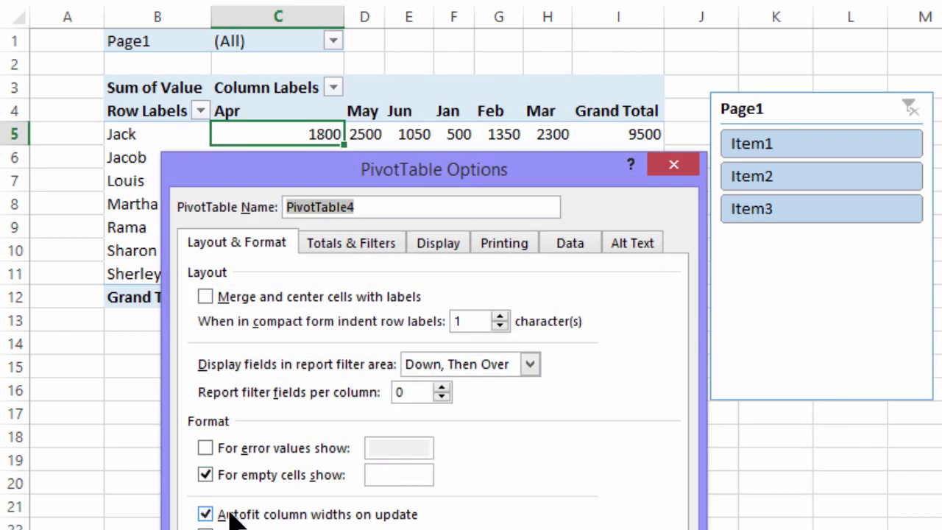
{"action": "left_click", "coordinate": [234, 515]}
{"action": "key", "text": "Return"}
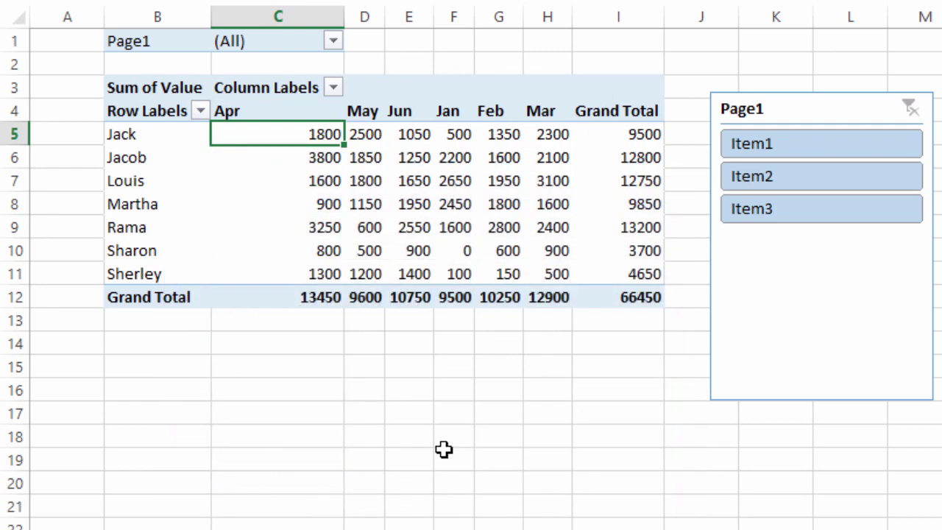
Step: Widen columns C through I evenly, cycle the Page1 slicer to check widths hold, then select C5:H11
{"action": "left_click", "coordinate": [357, 229]}
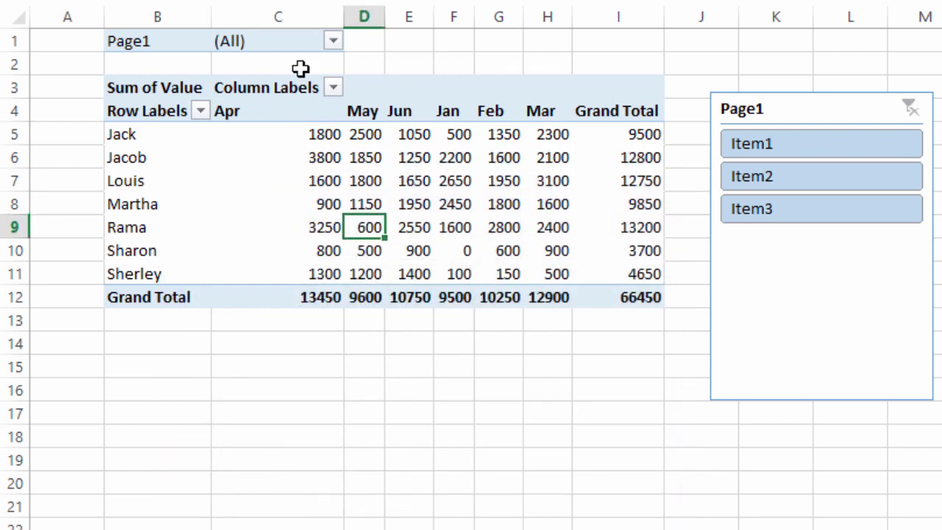
{"action": "left_click_drag", "start_coordinate": [289, 18], "coordinate": [601, 16]}
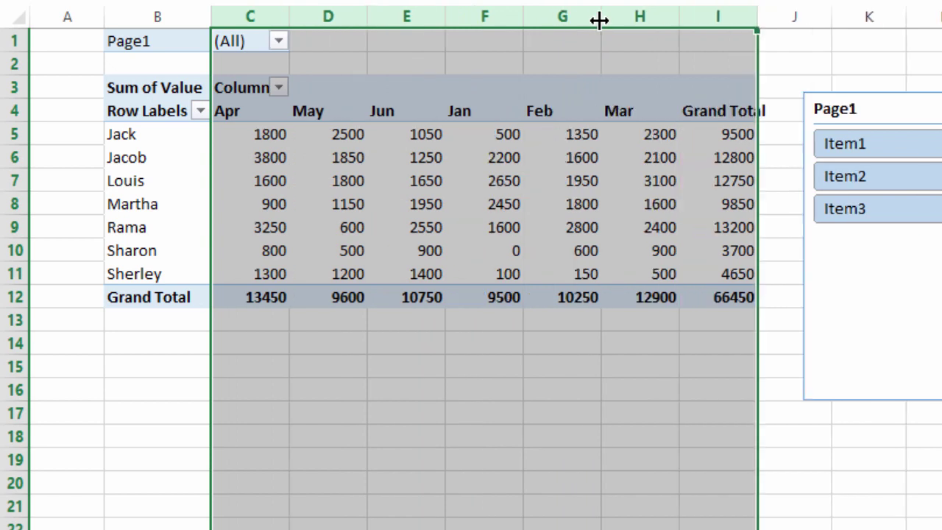
{"action": "left_click", "coordinate": [850, 176]}
{"action": "left_click", "coordinate": [852, 148]}
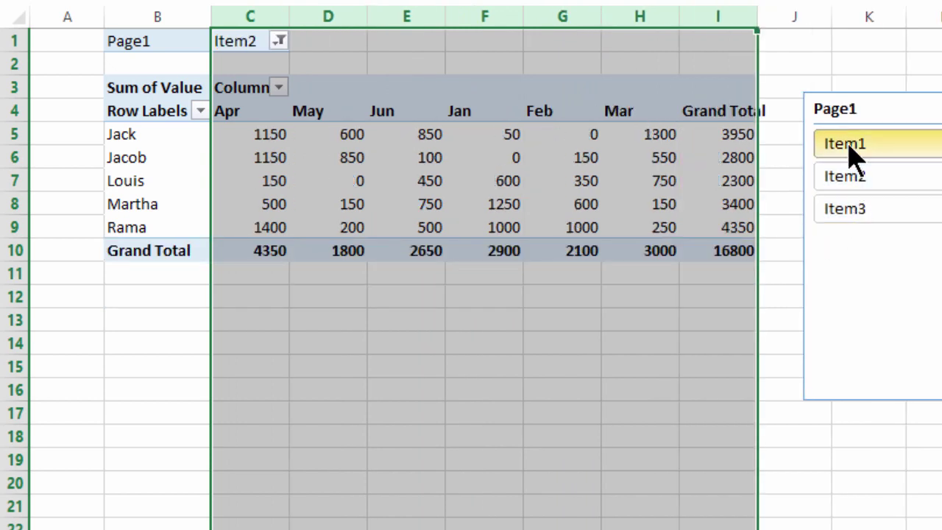
{"action": "left_click", "coordinate": [861, 210]}
{"action": "left_click", "coordinate": [861, 180]}
{"action": "left_click", "coordinate": [858, 147]}
{"action": "key", "text": "alt+c"}
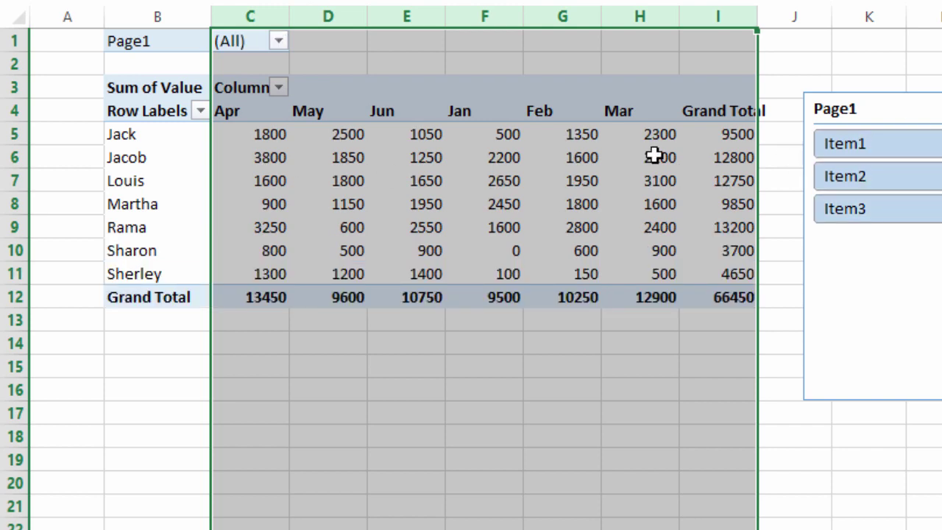
{"action": "left_click_drag", "start_coordinate": [254, 139], "coordinate": [644, 269]}
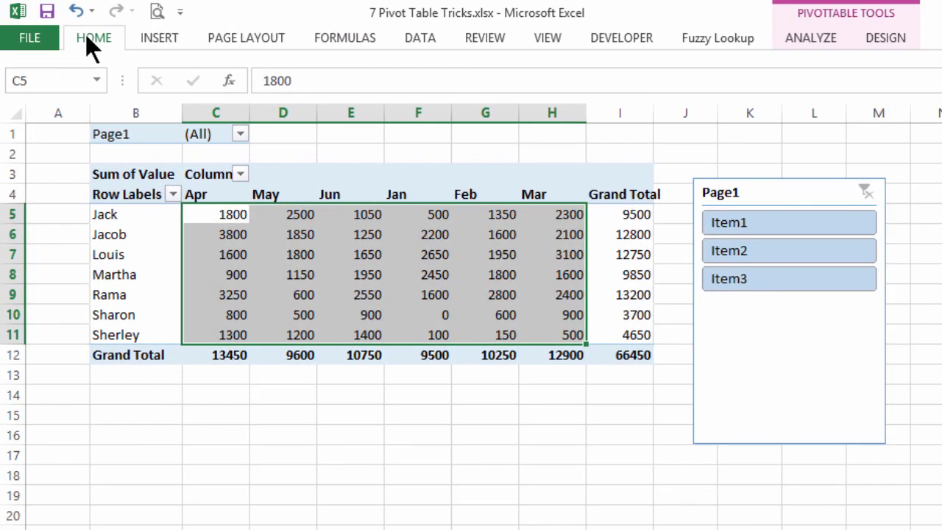
Step: Apply the White-Red colour scale from Conditional Formatting to the selected monthly values
{"action": "left_click", "coordinate": [87, 36]}
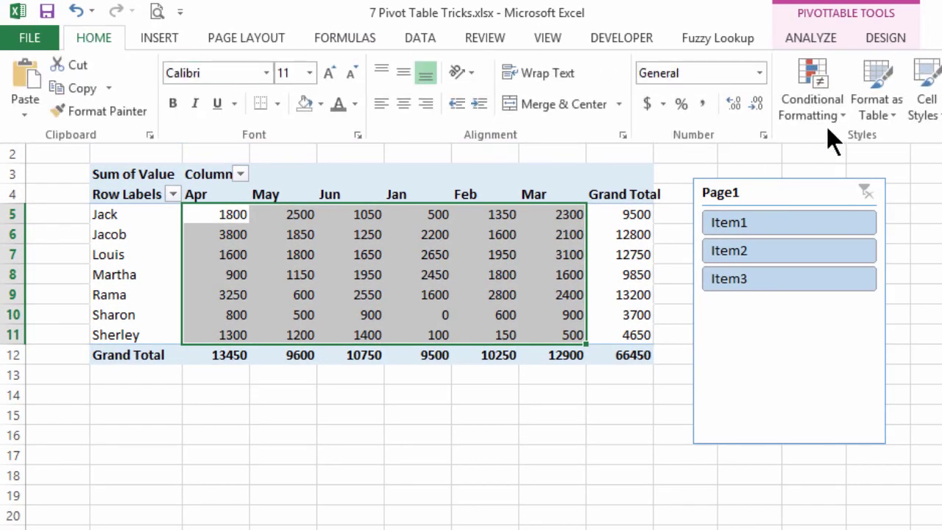
{"action": "left_click", "coordinate": [821, 108]}
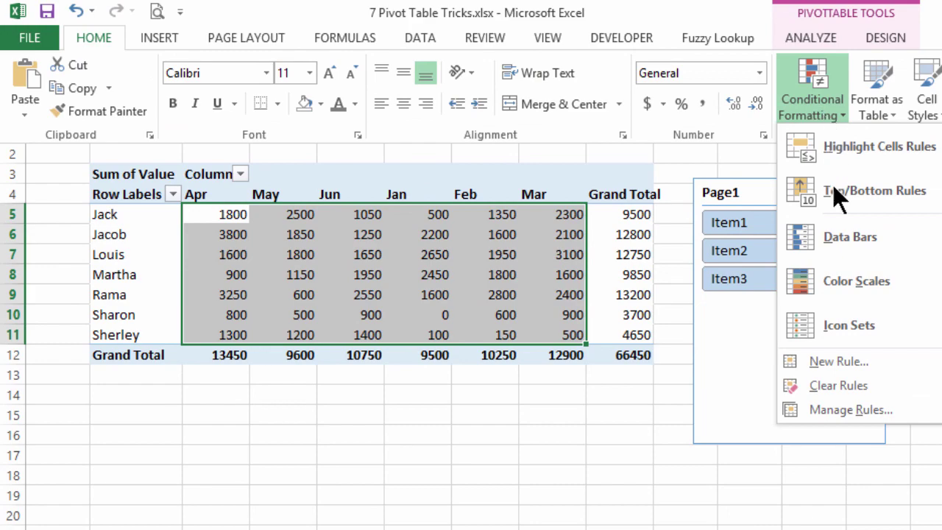
{"action": "mouse_move", "coordinate": [846, 291]}
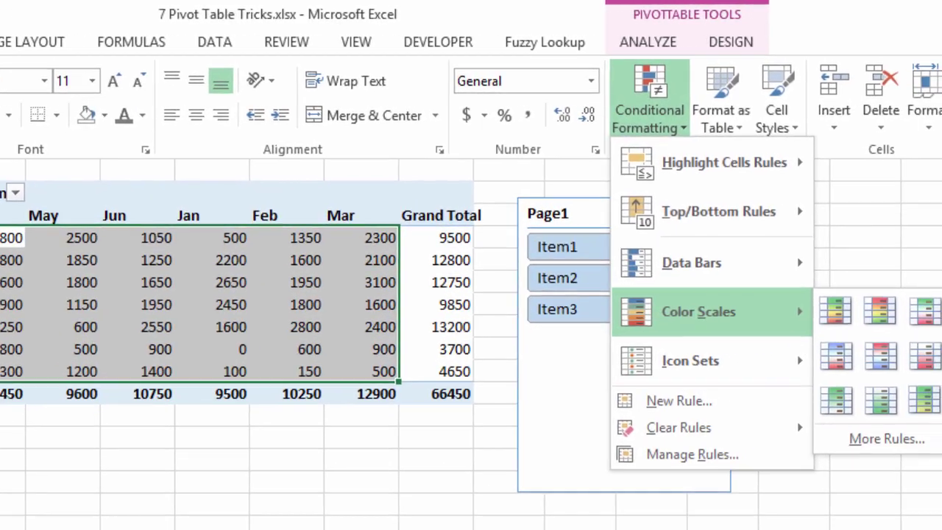
{"action": "left_click", "coordinate": [926, 356]}
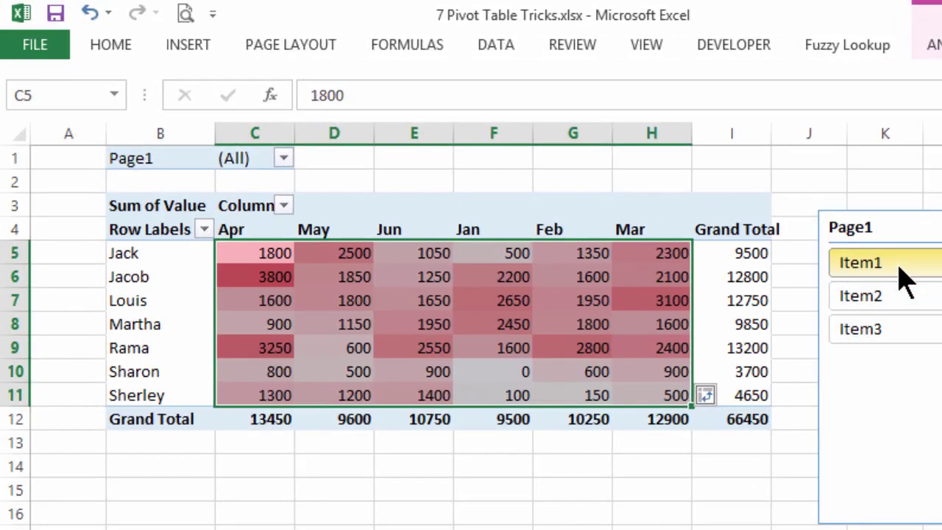
Step: Cycle the Page1 slicer through Item1, Item2 and Item3 to watch the heat map update
{"action": "left_click", "coordinate": [873, 261]}
{"action": "left_click", "coordinate": [874, 296]}
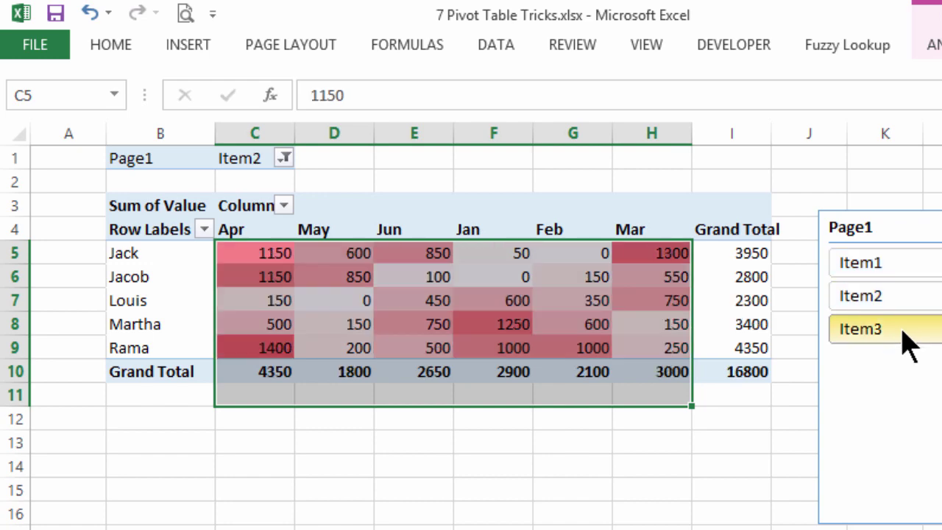
{"action": "left_click", "coordinate": [905, 329]}
{"action": "left_click", "coordinate": [908, 295]}
{"action": "left_click", "coordinate": [911, 265]}
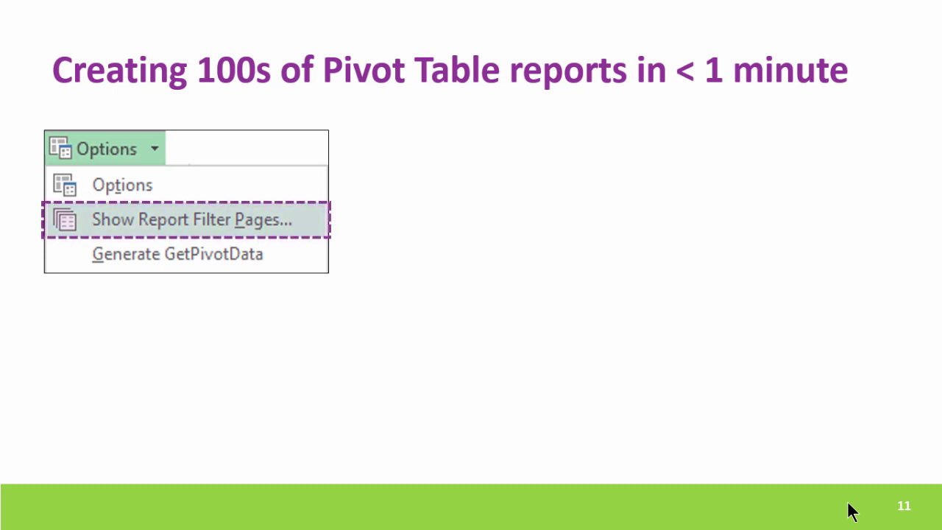
Step: Bring in the PivotTable Fields screenshot on slide 11 about creating hundreds of pivot reports
{"action": "left_click", "coordinate": [851, 511]}
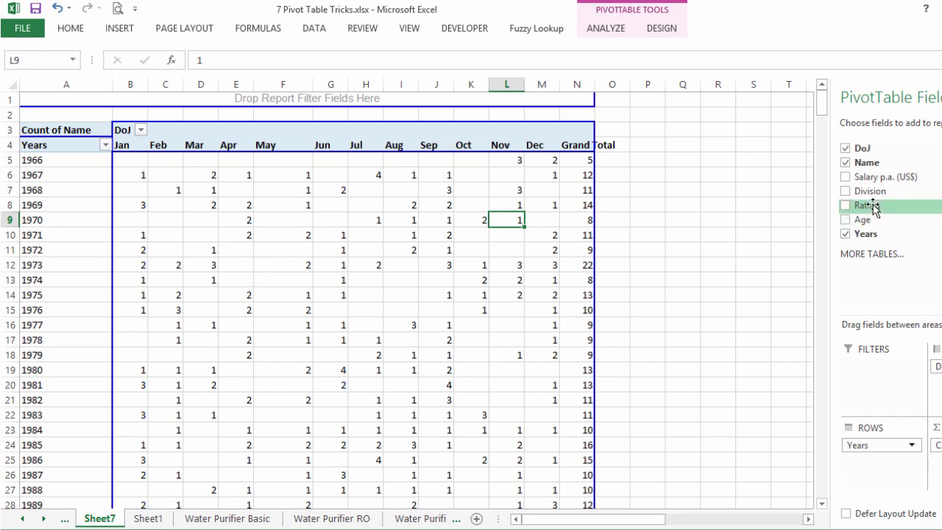
Step: Place Division in the FILTERS area of the Count of Name pivot, showing (All)
{"action": "left_click_drag", "start_coordinate": [860, 192], "coordinate": [307, 99]}
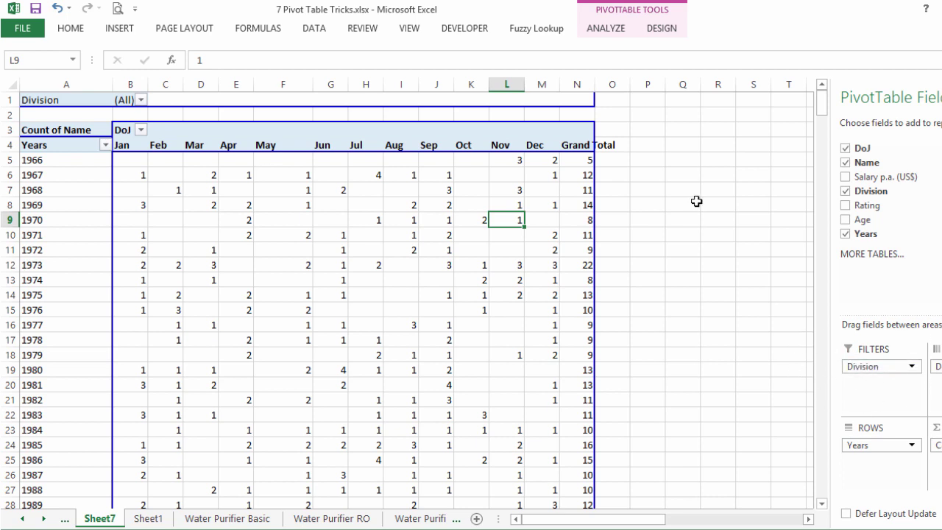
Step: Generate report filter pages by Division, creating sheets AD, CDFD, ED, HFD, LGAD, PEMD, RAD and RDD
{"action": "left_click", "coordinate": [600, 30]}
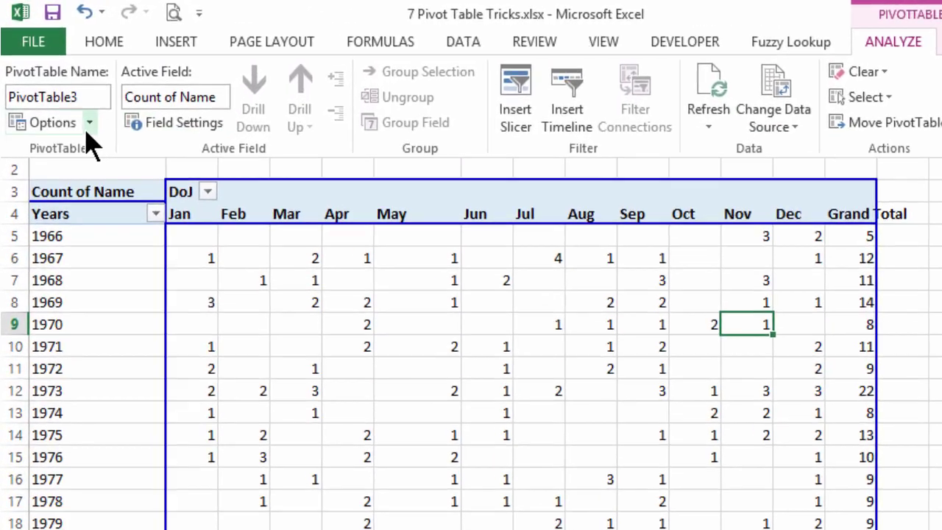
{"action": "left_click", "coordinate": [60, 83]}
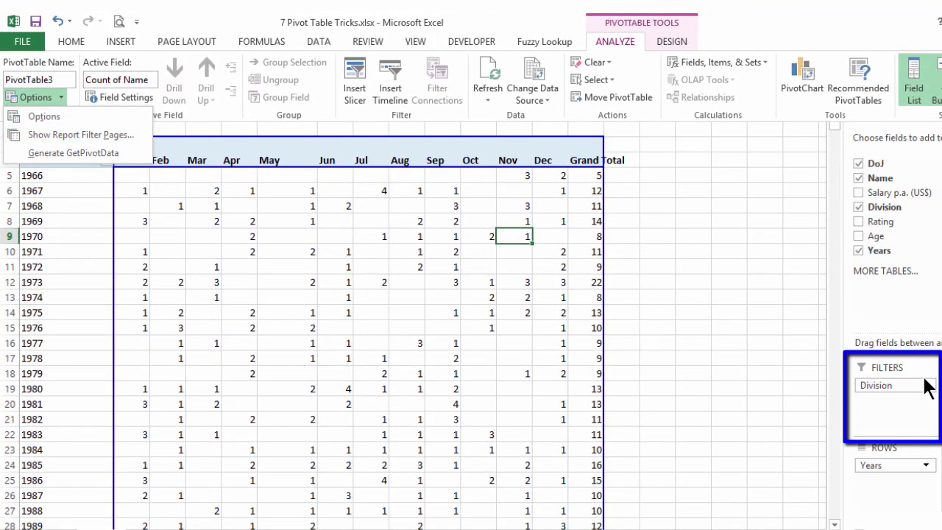
{"action": "left_click", "coordinate": [80, 133]}
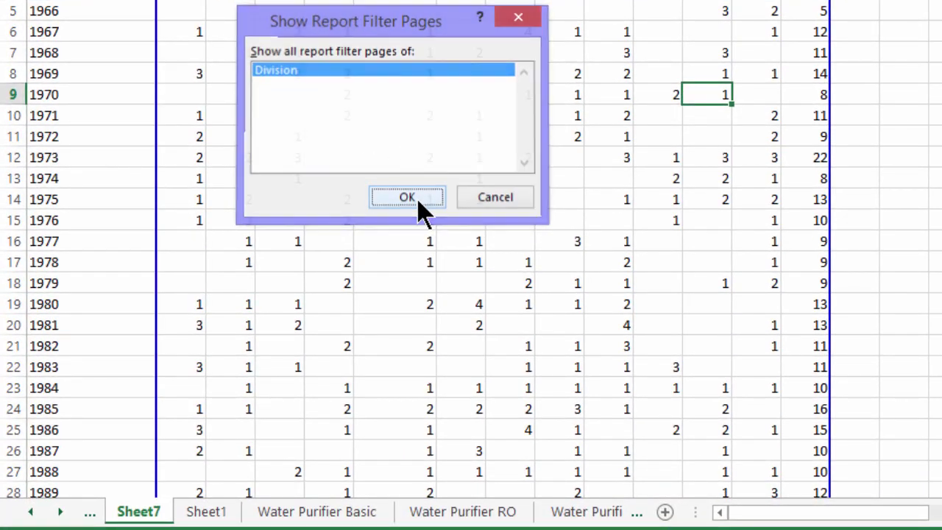
{"action": "left_click", "coordinate": [420, 206]}
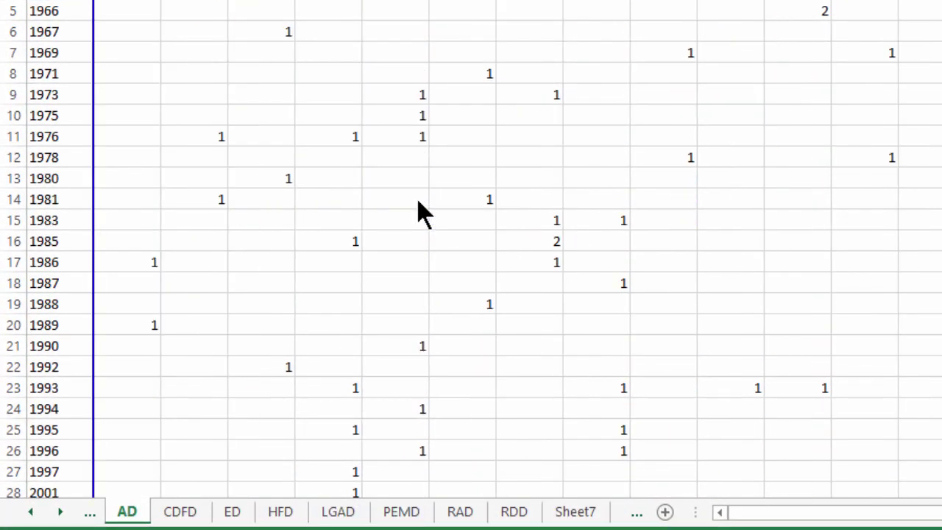
Step: Browse the CDFD through RDD division sheets, ending on PEMD with 32 employees counted
{"action": "left_click", "coordinate": [182, 515]}
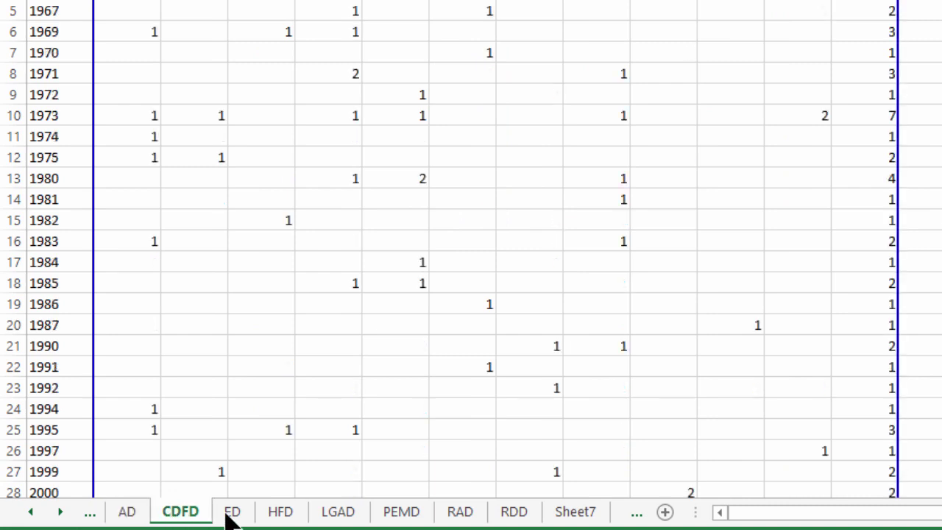
{"action": "left_click", "coordinate": [230, 515]}
{"action": "left_click", "coordinate": [283, 515]}
{"action": "left_click", "coordinate": [340, 515]}
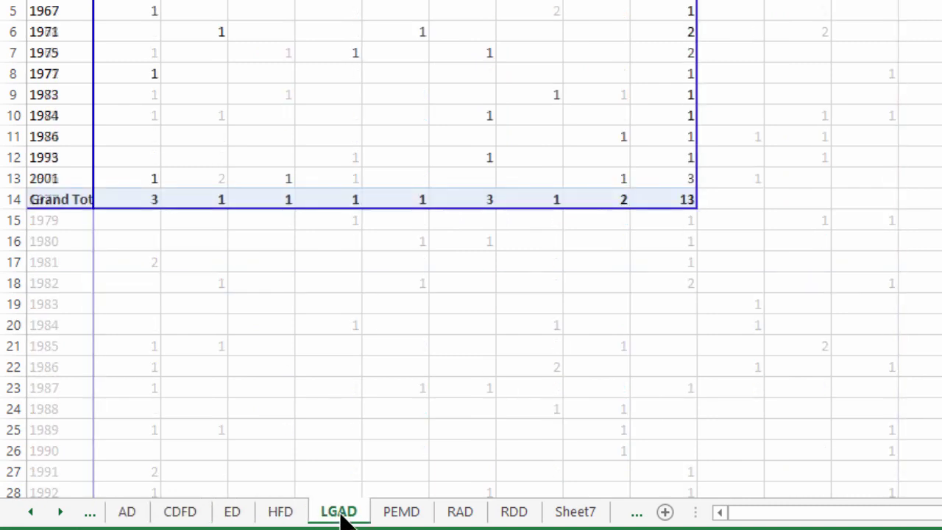
{"action": "left_click", "coordinate": [405, 515]}
{"action": "left_click", "coordinate": [460, 515]}
{"action": "left_click", "coordinate": [511, 516]}
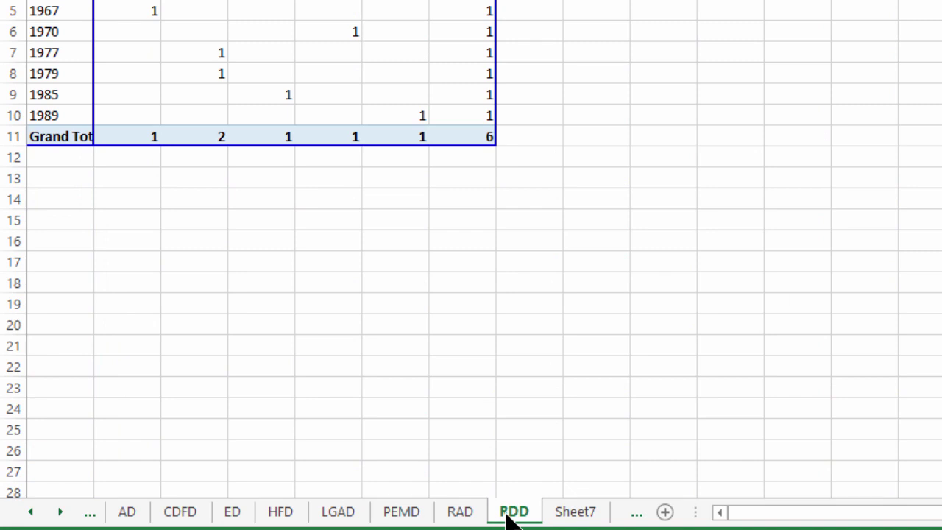
{"action": "left_click", "coordinate": [459, 513]}
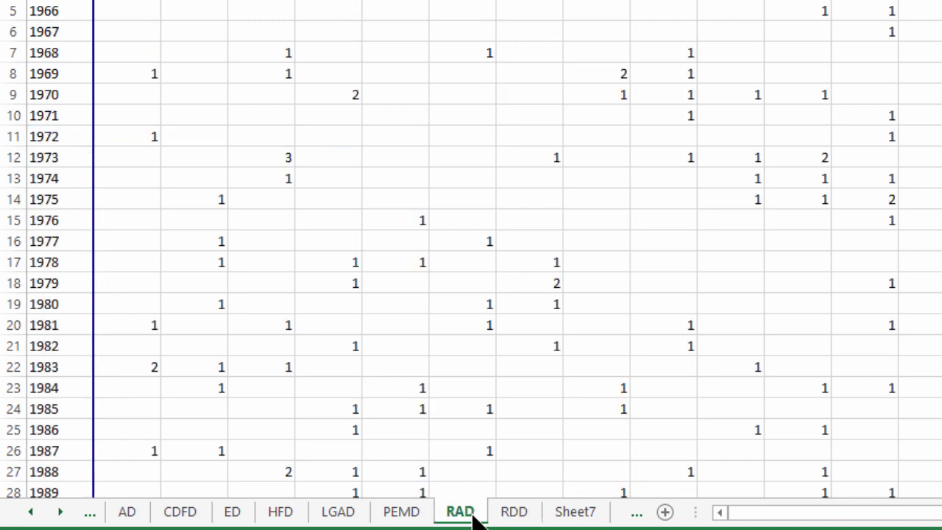
{"action": "left_click", "coordinate": [408, 515]}
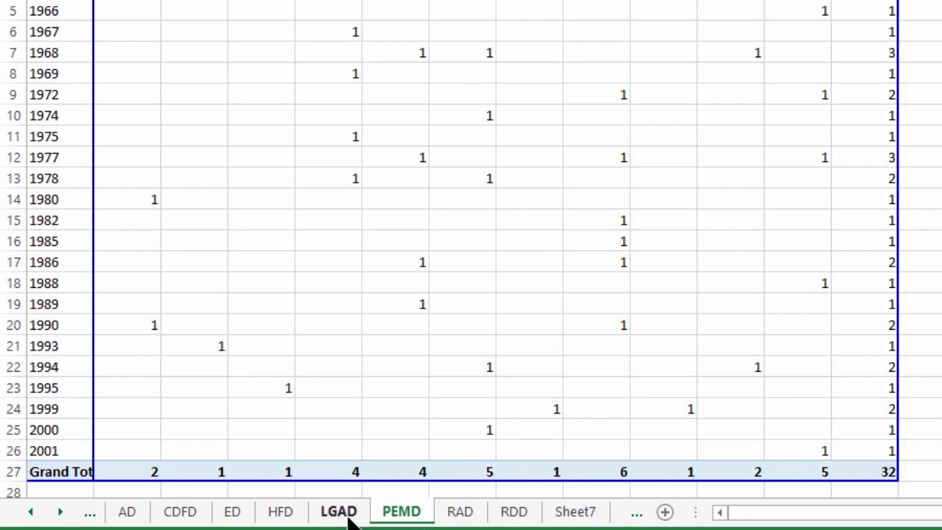